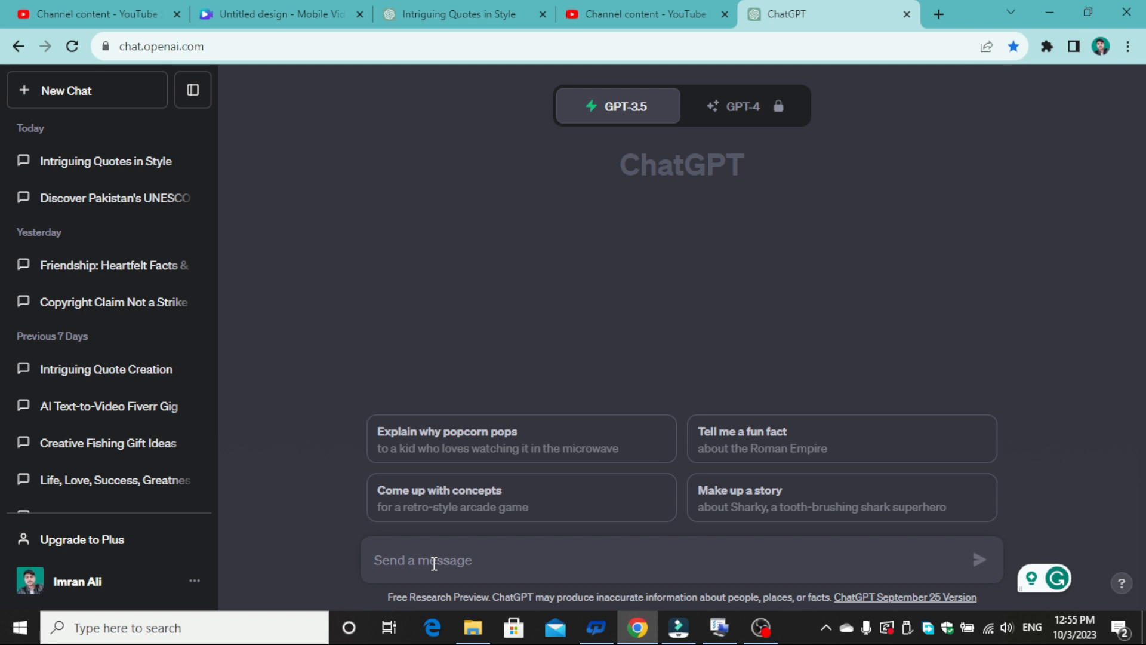
- Ask ChatGPT for a one-minute viral video script titled "The Magic of Pakistan's UNESCO World Heritage site"
{"action": "type", "text": "The Magic of Pakistan's UNESCO World Heritage site  please write one minute  that can script for a viral video that can potentially get millions of views"}
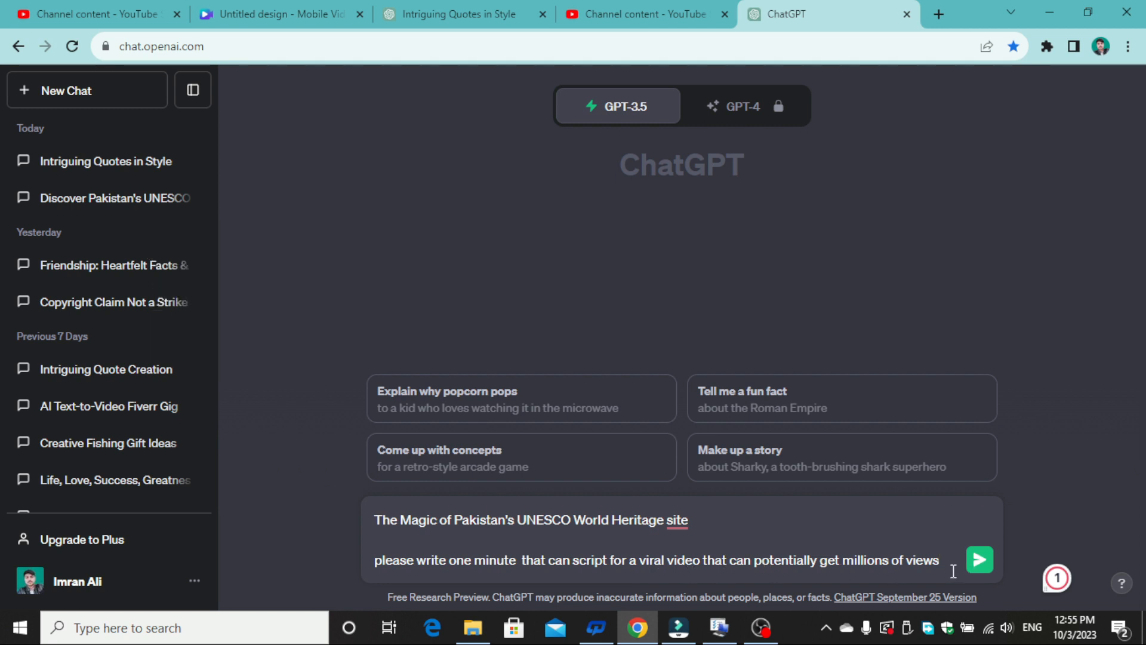
{"action": "left_click", "coordinate": [979, 559]}
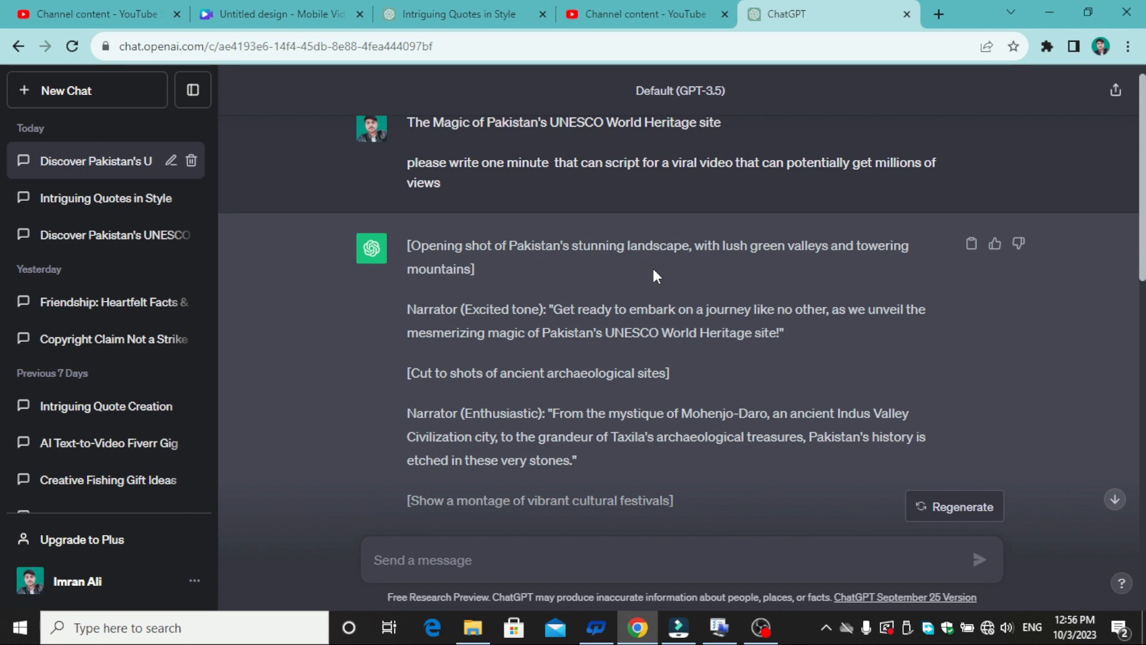
- Open canva.com in a new browser tab
{"action": "left_click", "coordinate": [940, 16]}
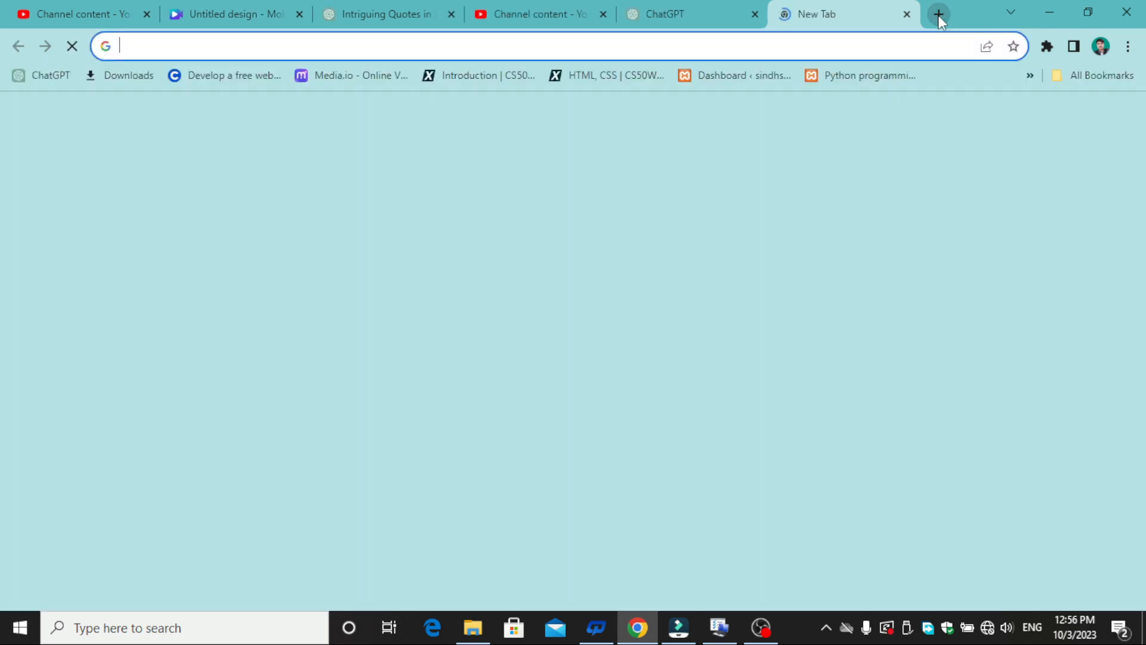
{"action": "left_click", "coordinate": [865, 44]}
{"action": "type", "text": "c"}
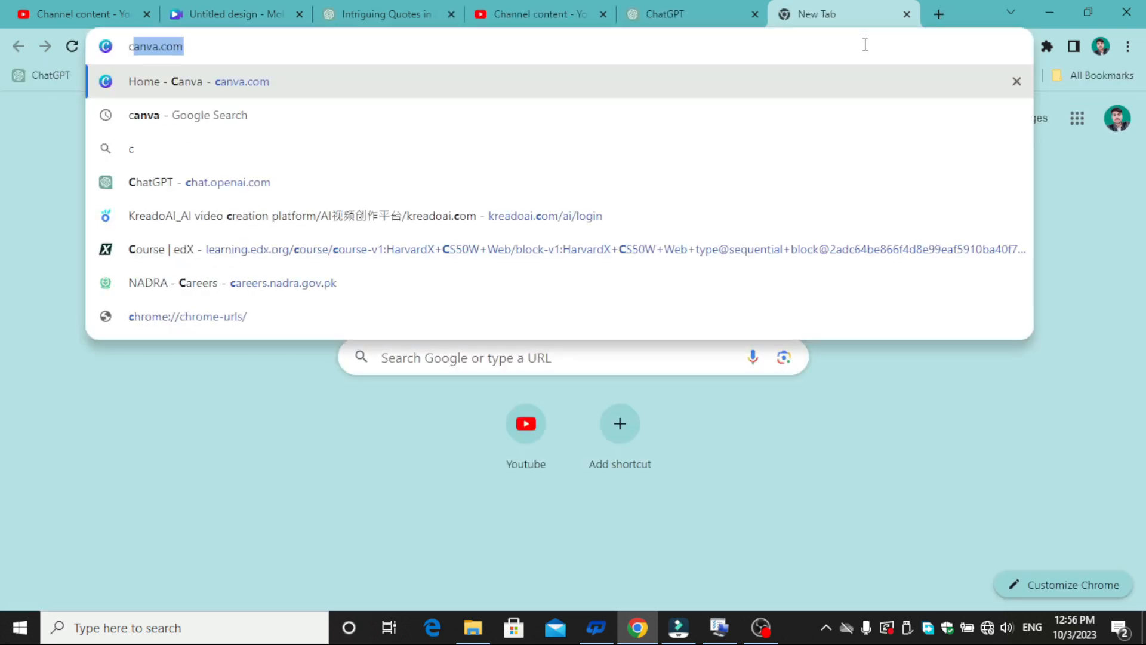
{"action": "type", "text": "a"}
{"action": "key", "text": "Return"}
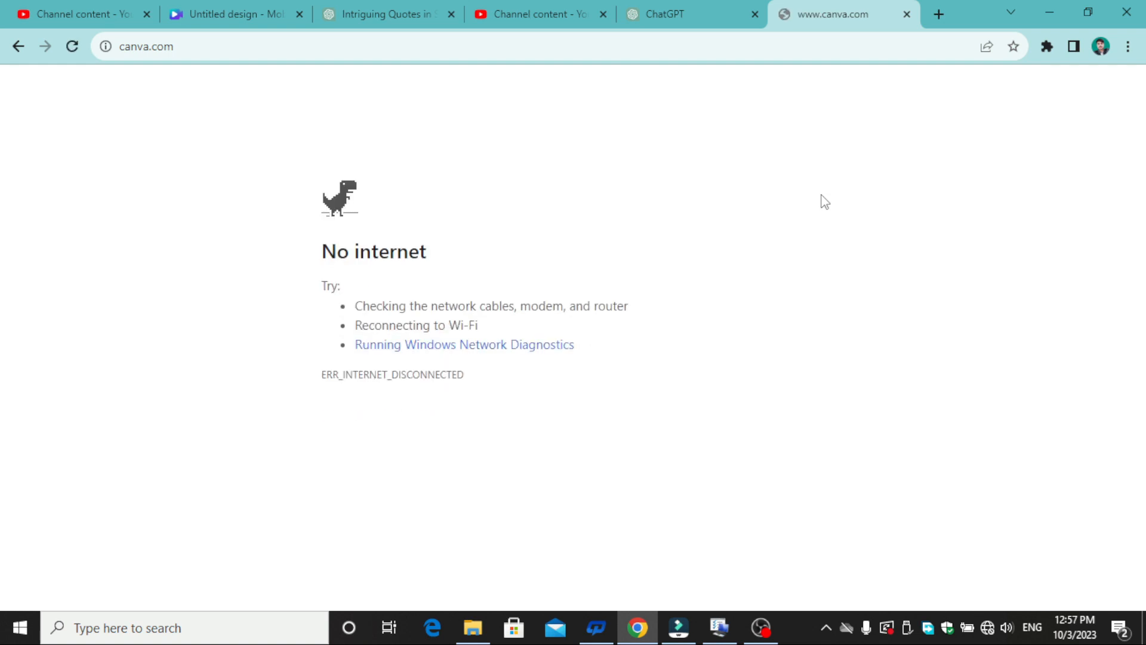
- Connect the computer to the TP-Link_2DF0 Wi-Fi network and return to the Canva home page
{"action": "left_click", "coordinate": [988, 634]}
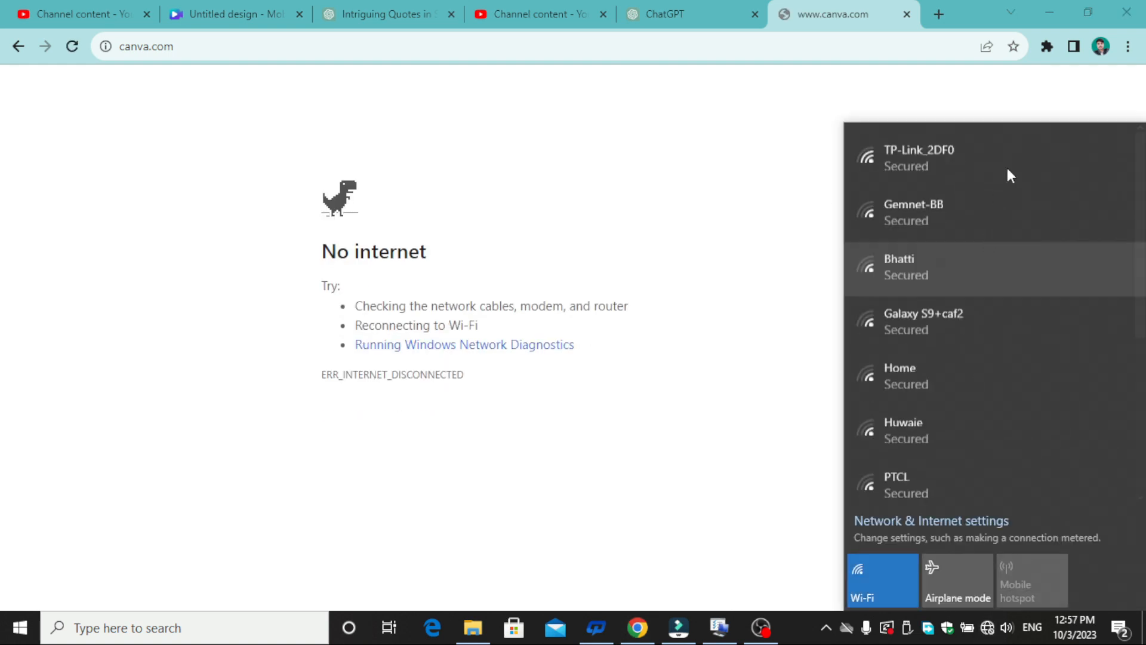
{"action": "left_click", "coordinate": [1012, 167]}
{"action": "left_click", "coordinate": [1054, 233]}
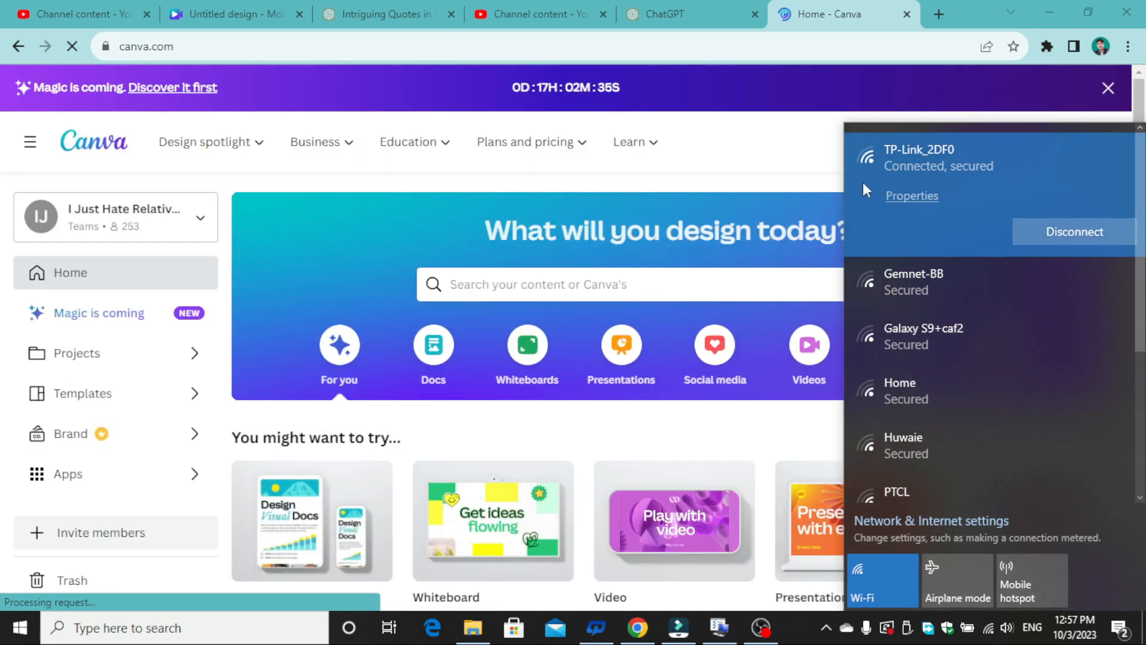
{"action": "left_click", "coordinate": [782, 171]}
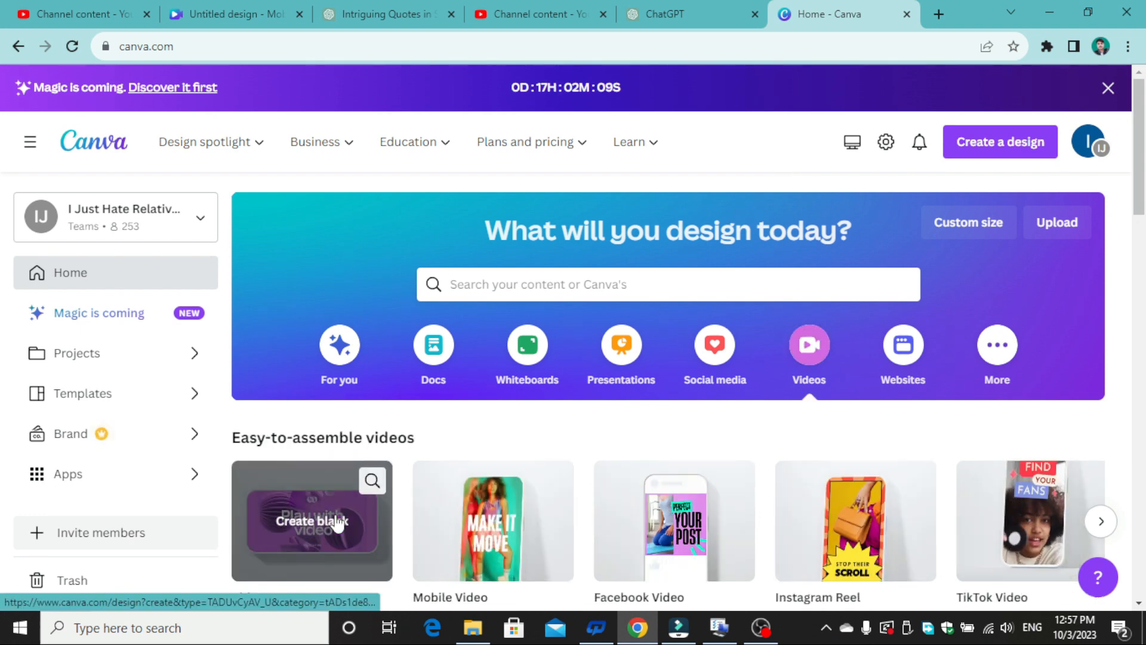
- Create a blank video design and search its elements for "Pakistan UNESCO", limited to videos
{"action": "left_click", "coordinate": [336, 520]}
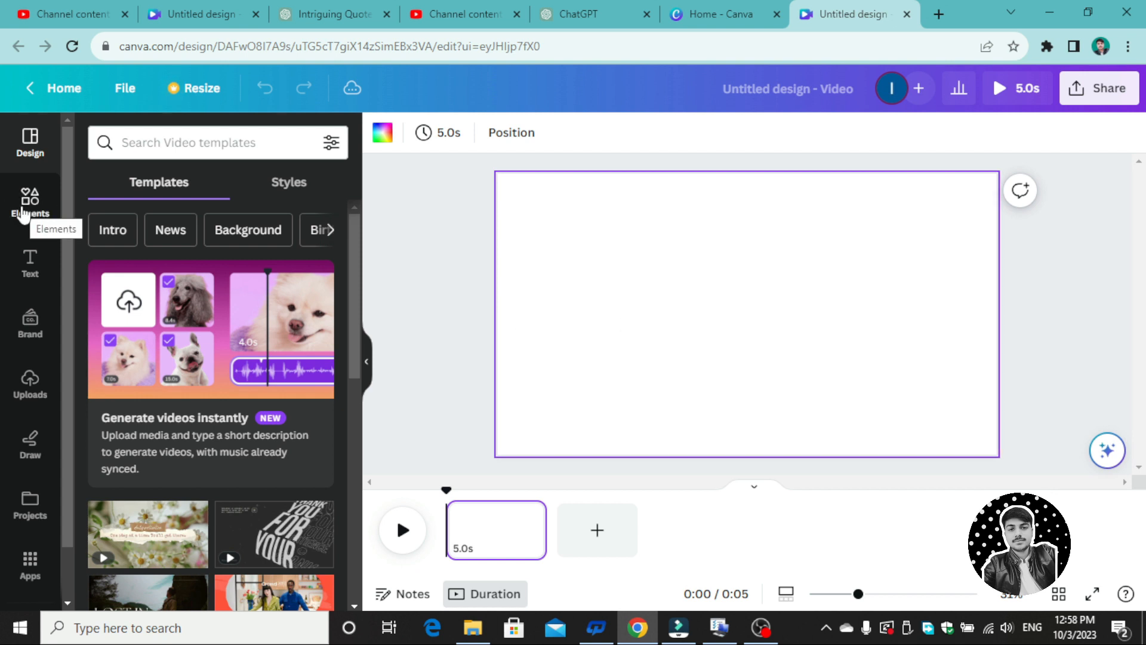
{"action": "left_click", "coordinate": [27, 203]}
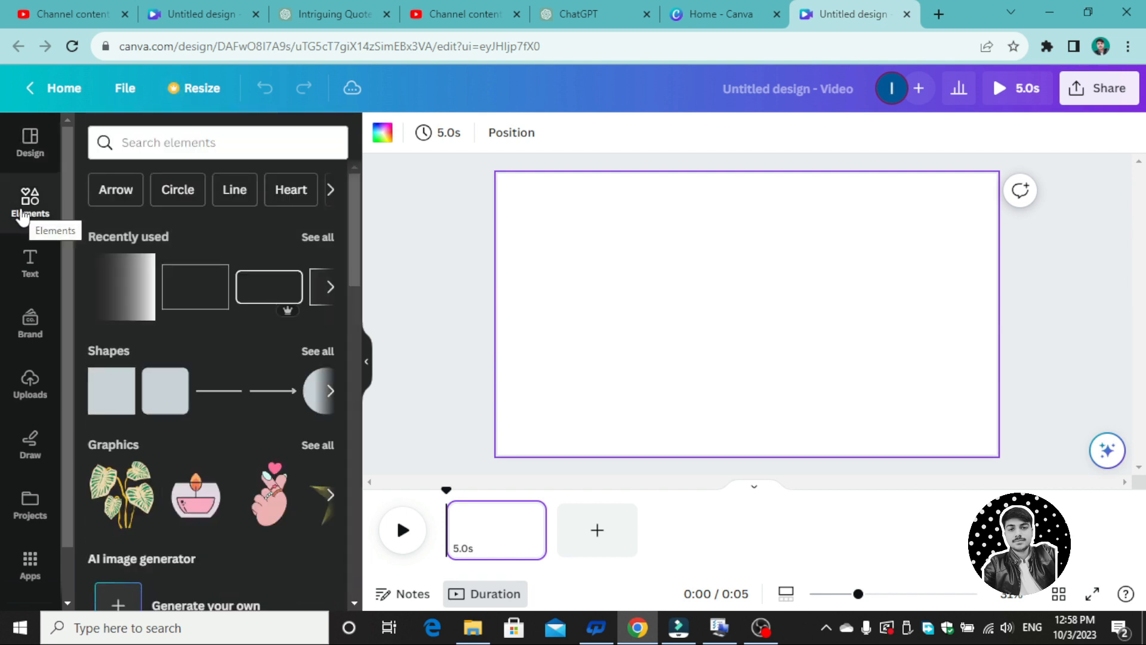
{"action": "left_click", "coordinate": [189, 142]}
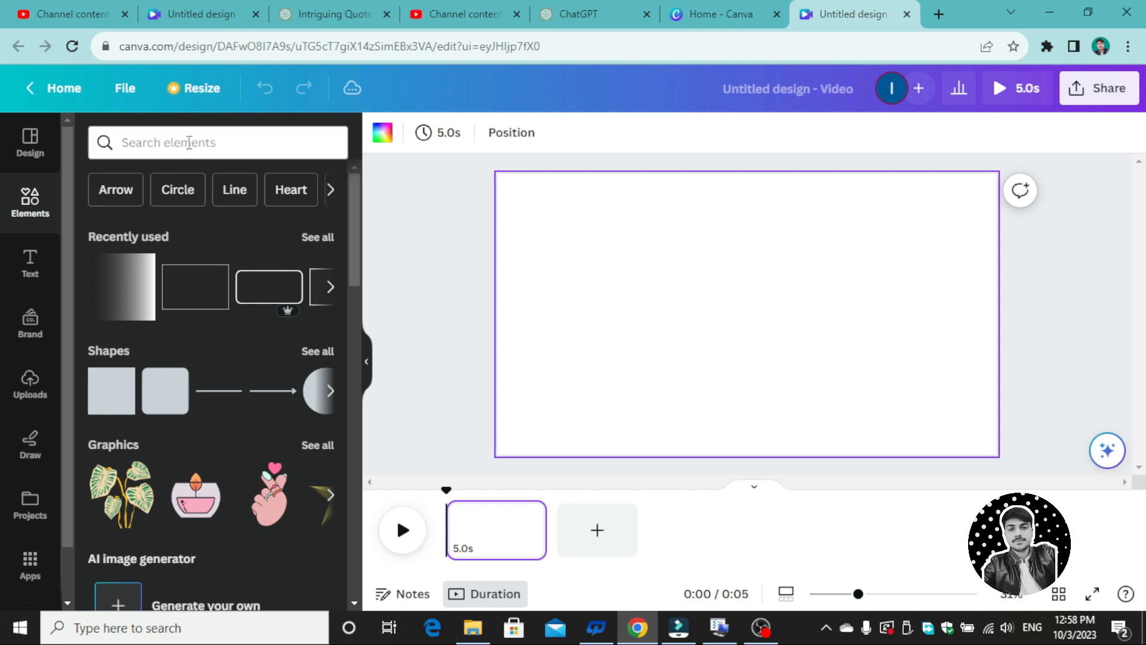
{"action": "left_click", "coordinate": [189, 143]}
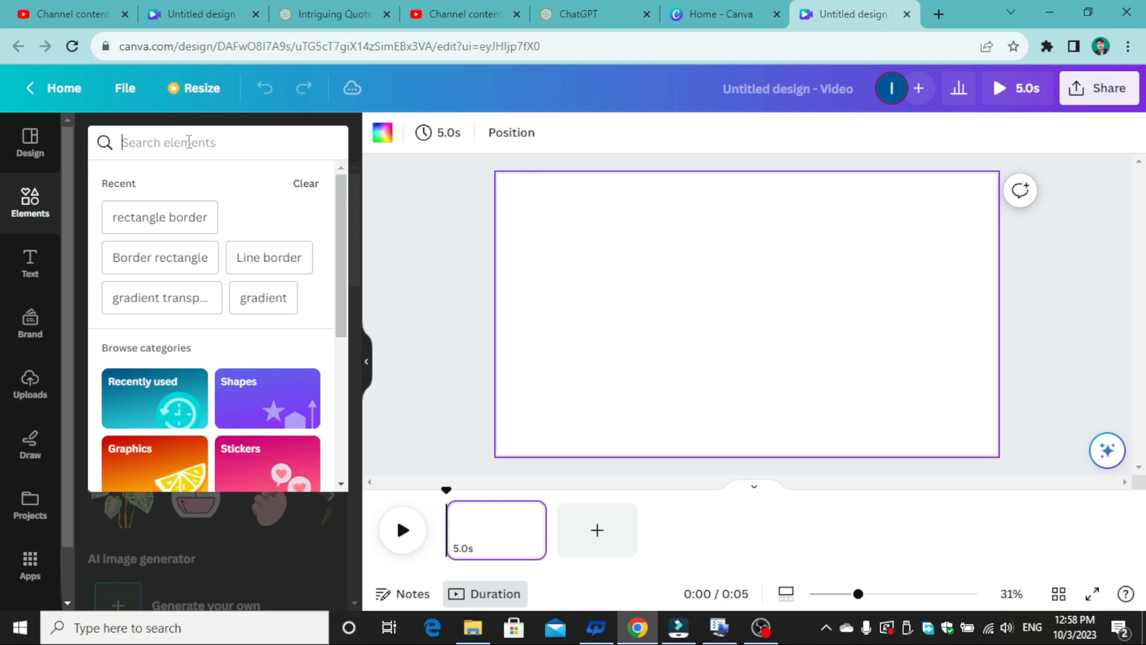
{"action": "type", "text": "p"}
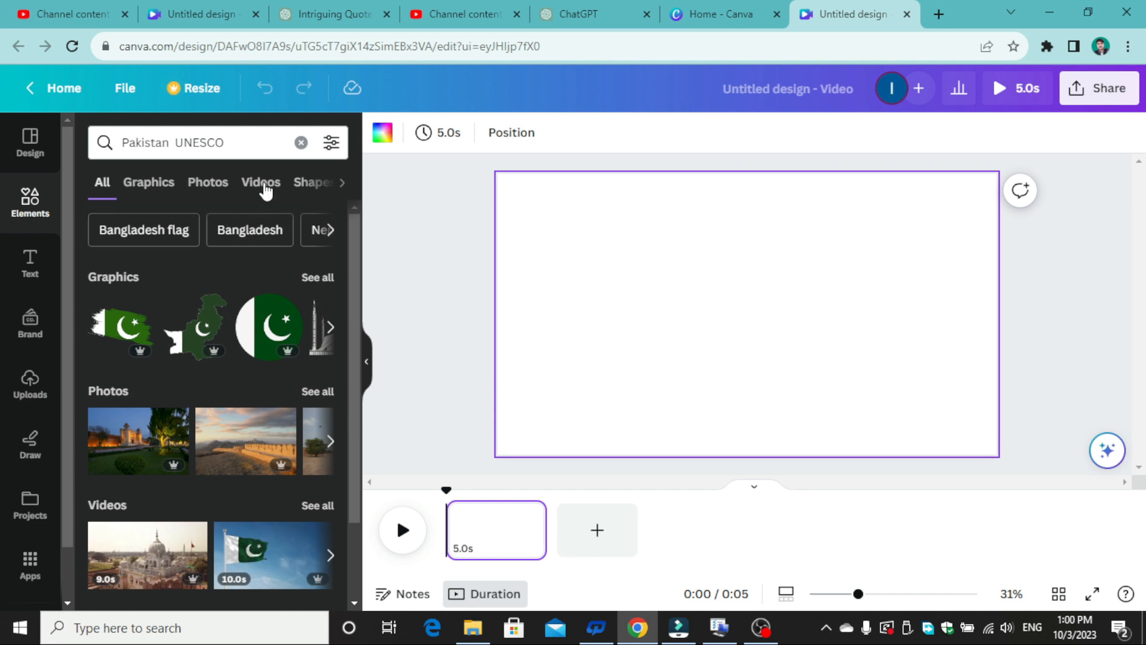
{"action": "left_click", "coordinate": [263, 183]}
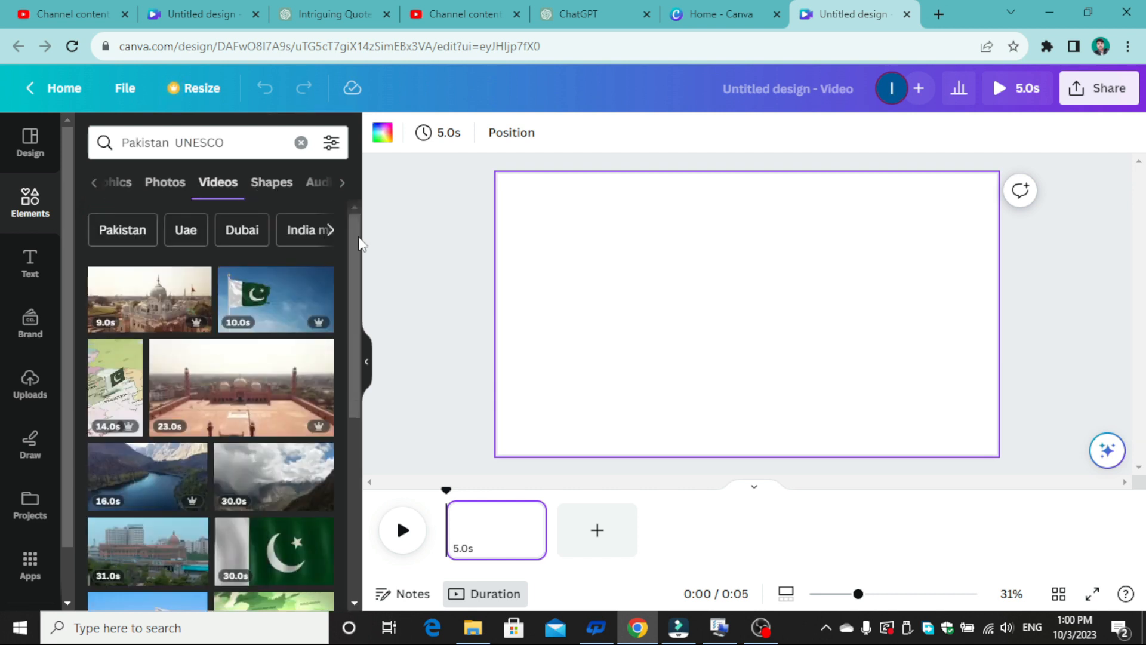
- Fill the first page with the 9-second clip of the Pakistani flag waving in front of hills
{"action": "left_click_drag", "start_coordinate": [360, 244], "coordinate": [362, 261]}
{"action": "scroll", "coordinate": [351, 306], "scroll_direction": "down", "scroll_amount": 2}
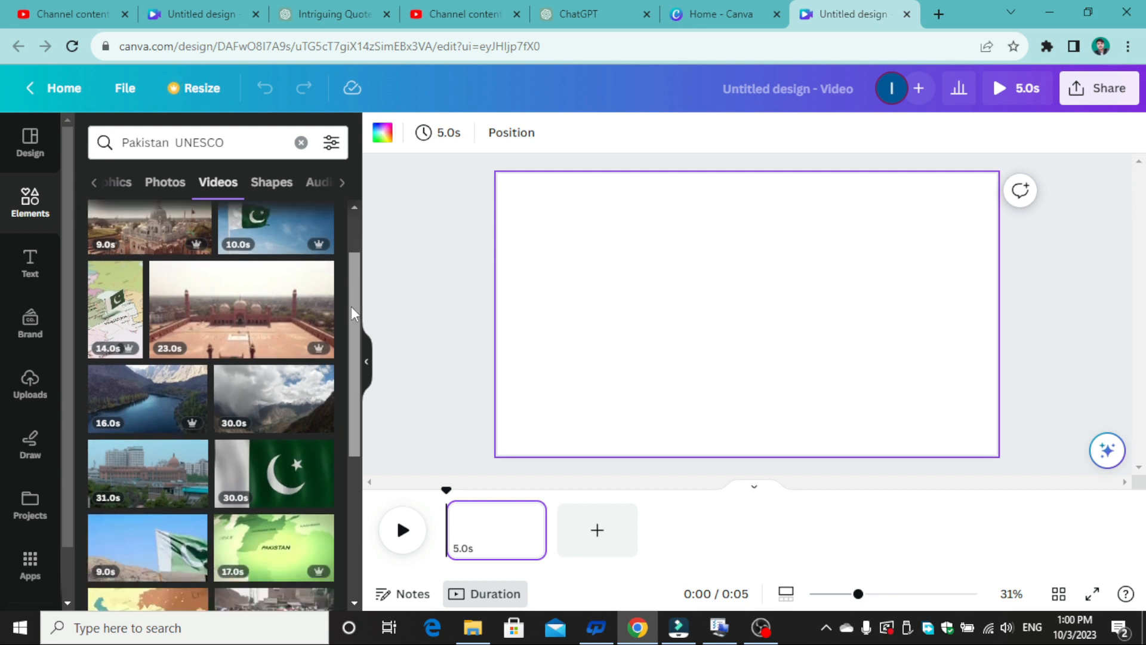
{"action": "scroll", "coordinate": [349, 335], "scroll_direction": "down", "scroll_amount": 2}
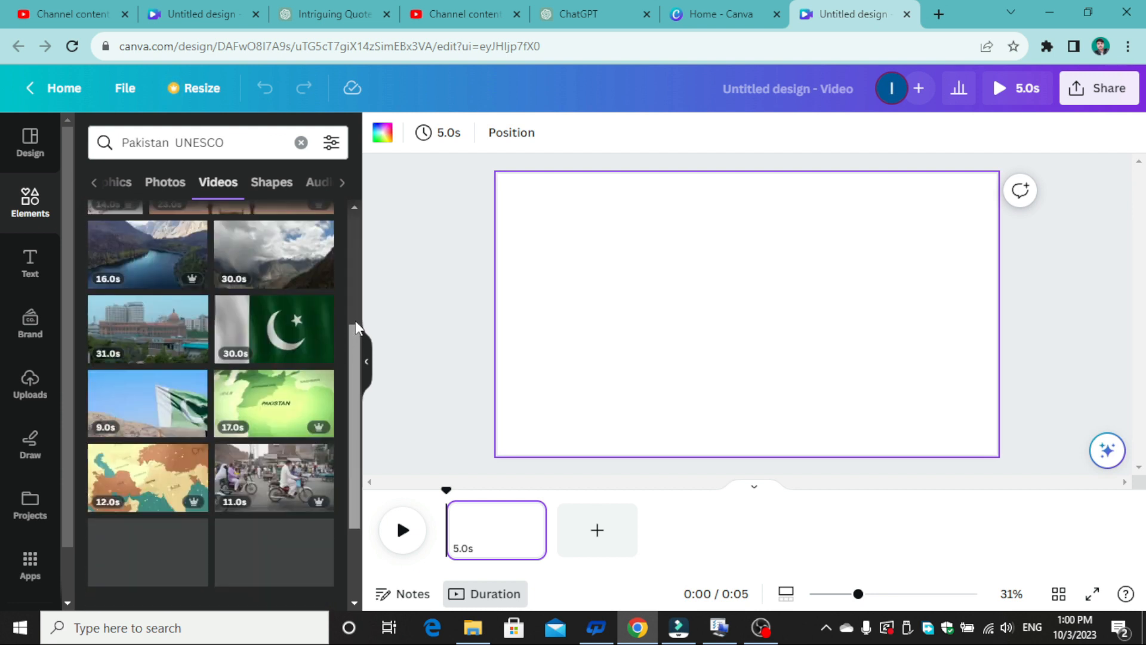
{"action": "scroll", "coordinate": [357, 302], "scroll_direction": "up", "scroll_amount": 2}
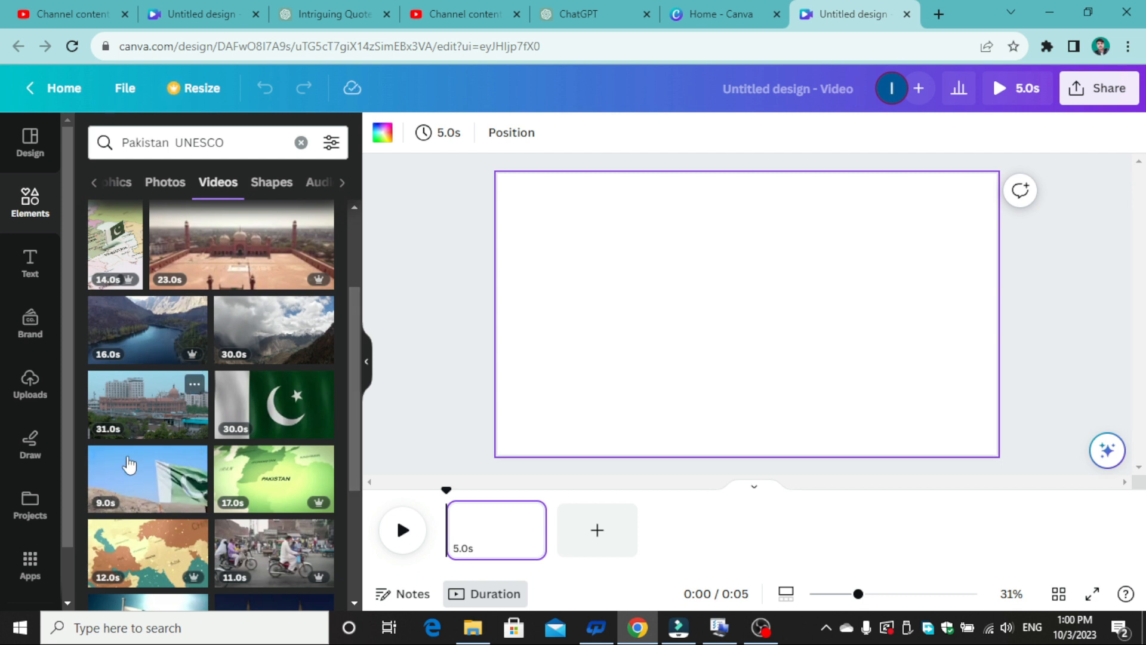
{"action": "left_click", "coordinate": [129, 465]}
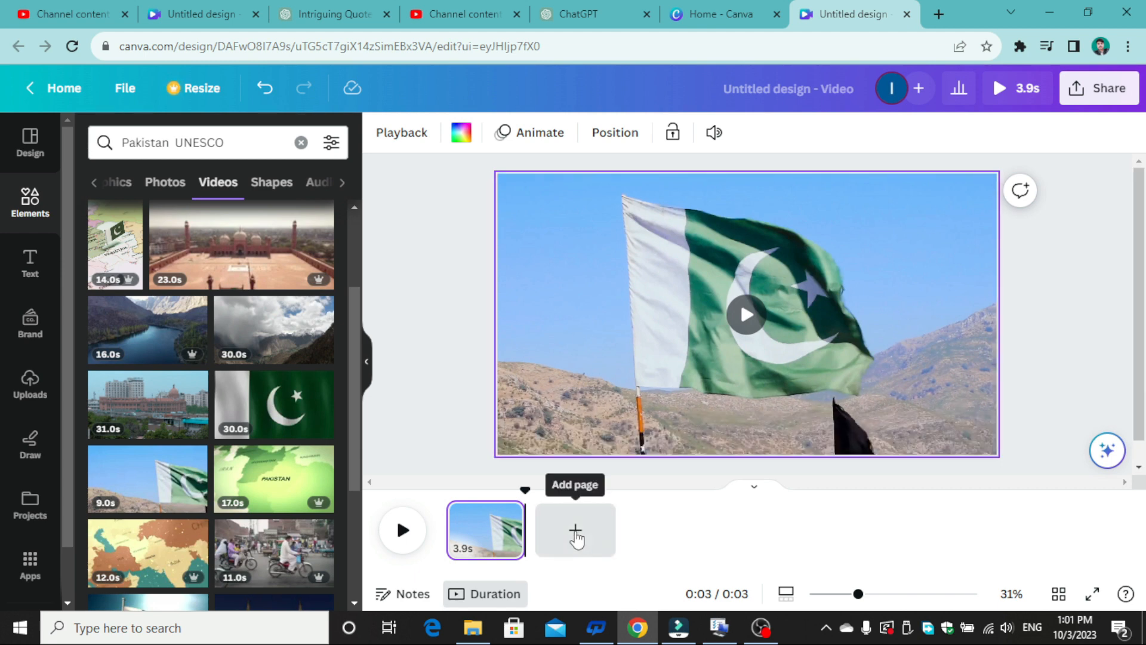
- Add two more pages, one with the 23-second red mosque clip and one with the 16-second mountain lake clip
{"action": "left_click", "coordinate": [575, 532]}
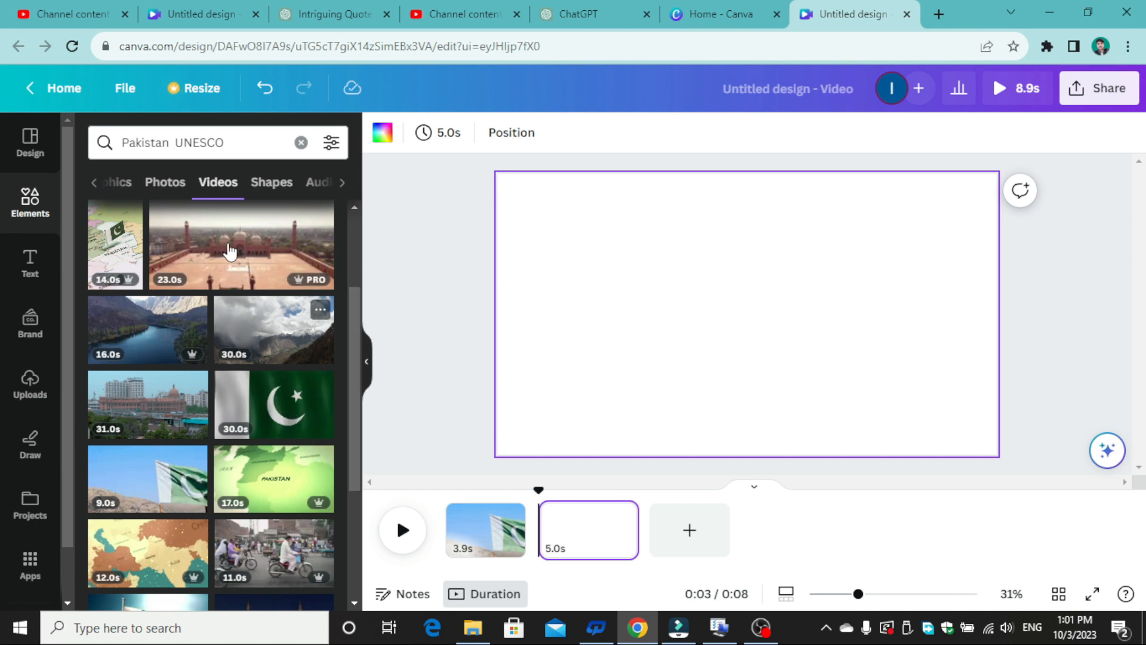
{"action": "left_click", "coordinate": [232, 258]}
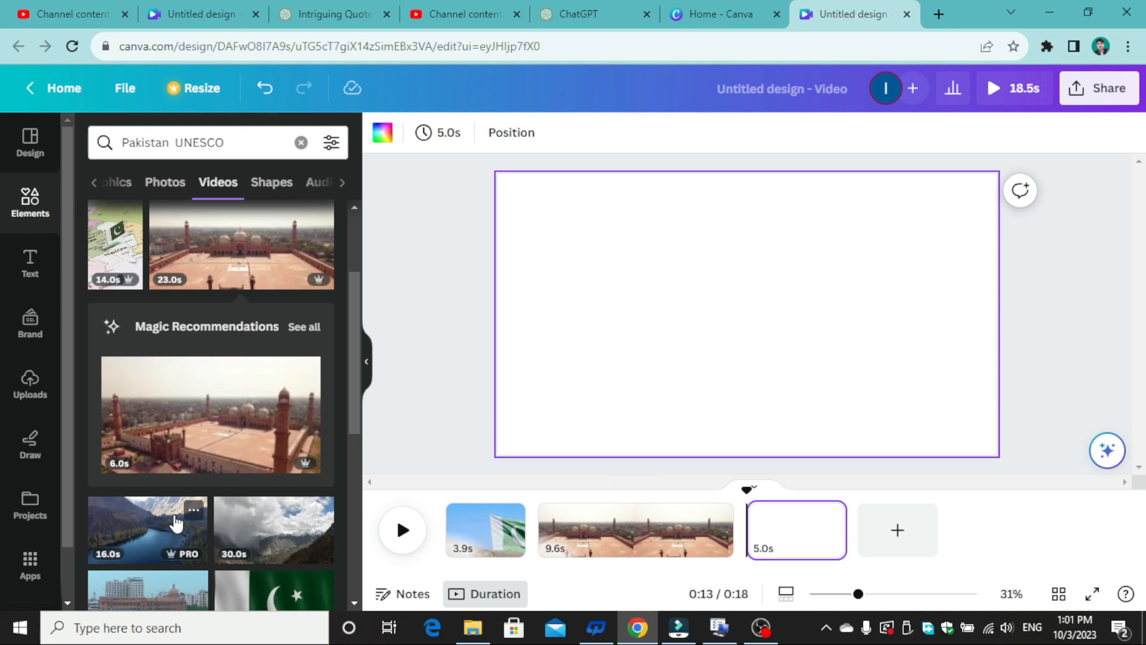
{"action": "left_click", "coordinate": [174, 524]}
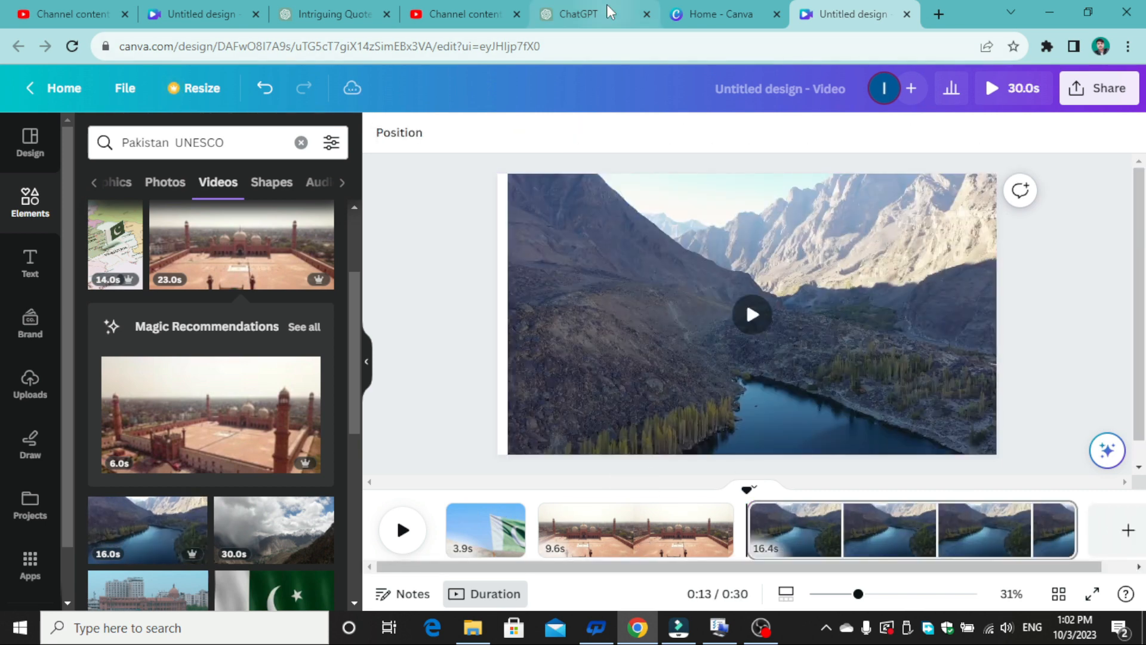
- Switch to ChatGPT and open the older Pakistan UNESCO chat from today that contains the plain narration script
{"action": "left_click", "coordinate": [609, 12]}
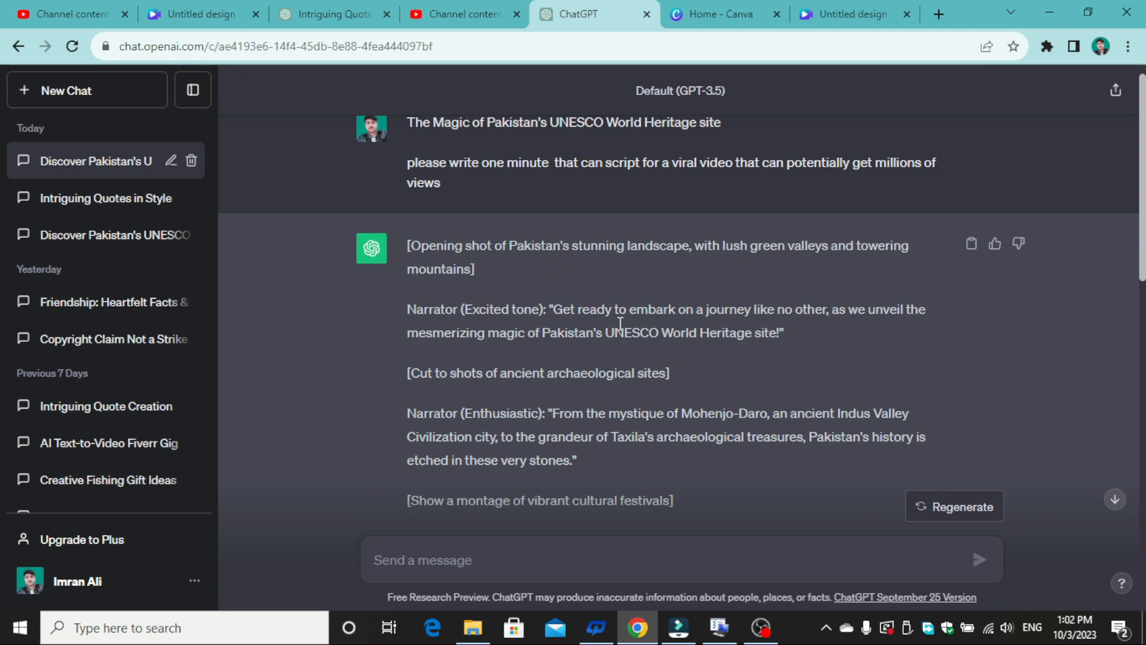
{"action": "left_click", "coordinate": [146, 236]}
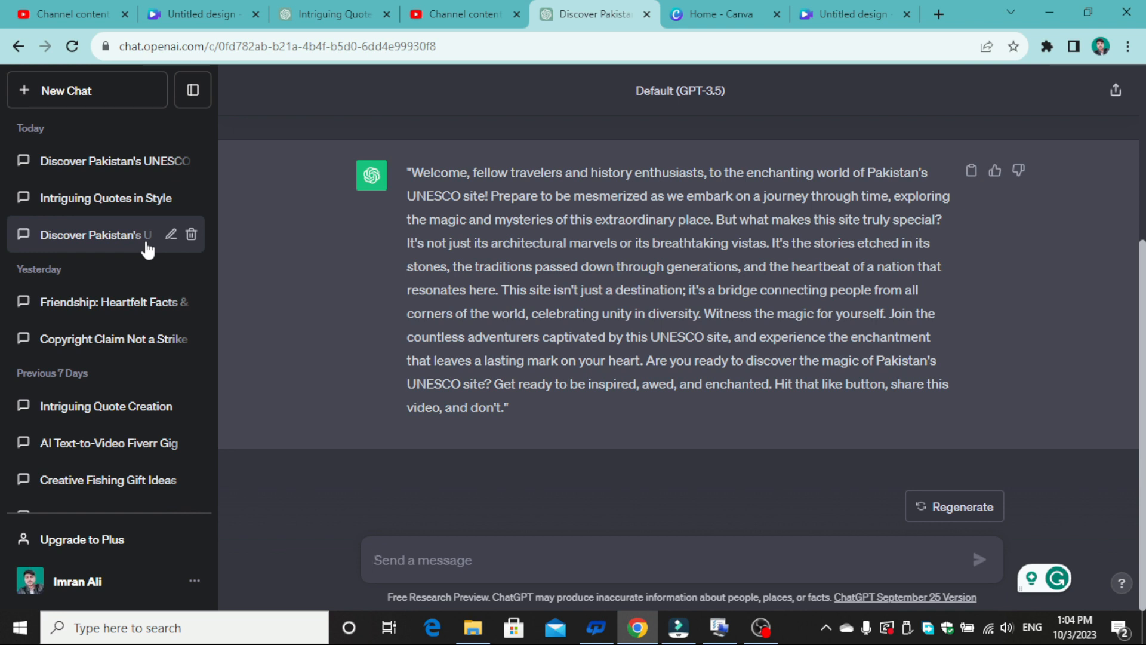
- Open Fliki in a new browser tab and create an empty audio-only file named "Pakistani faceless video" in US English
{"action": "left_click", "coordinate": [938, 14]}
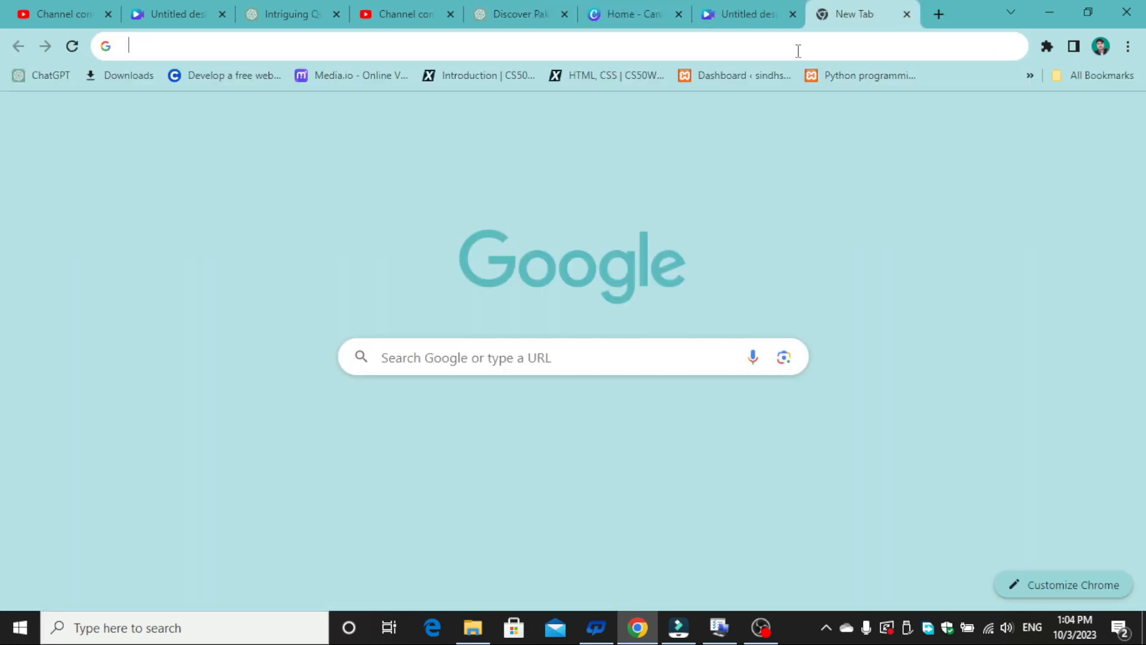
{"action": "left_click", "coordinate": [798, 51]}
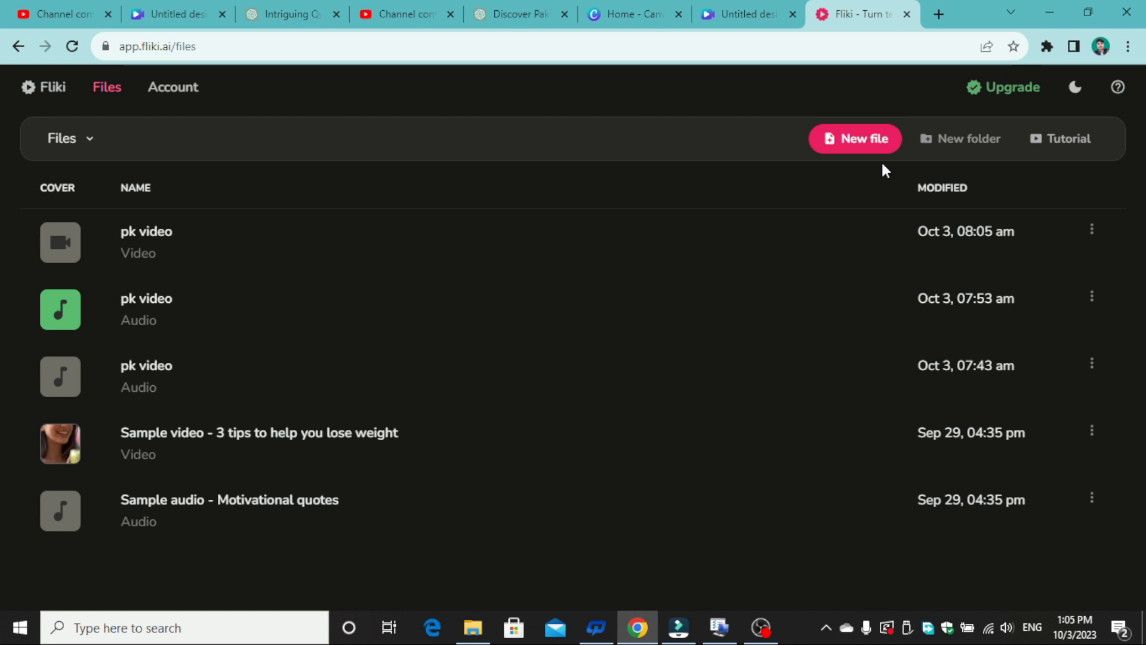
{"action": "left_click", "coordinate": [853, 148]}
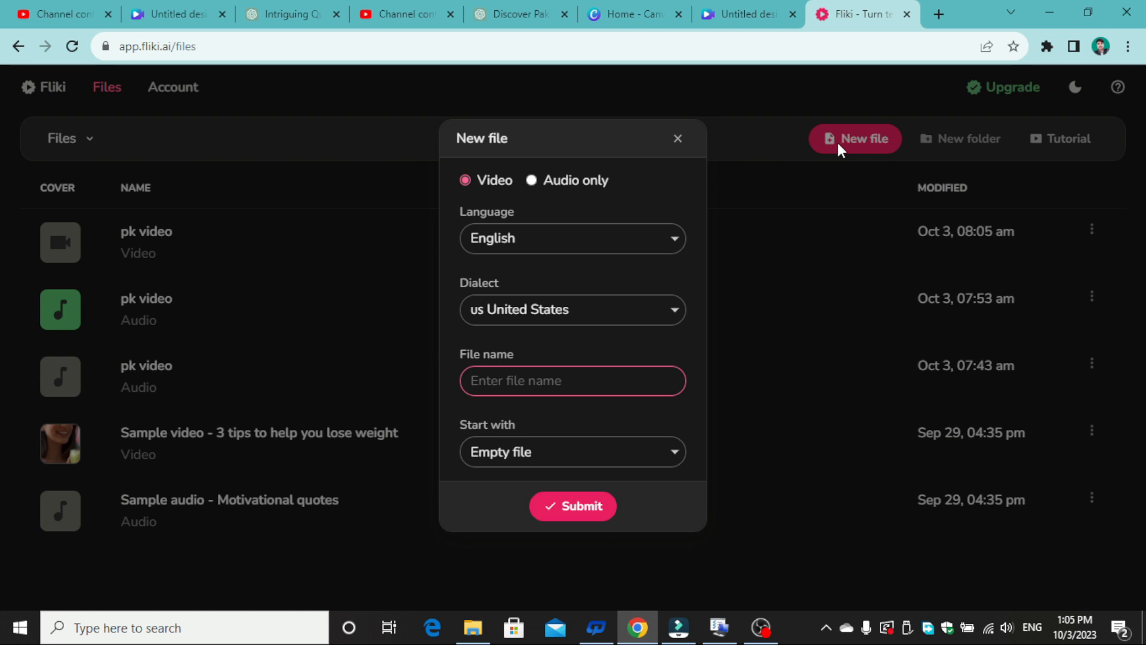
{"action": "left_click", "coordinate": [531, 181]}
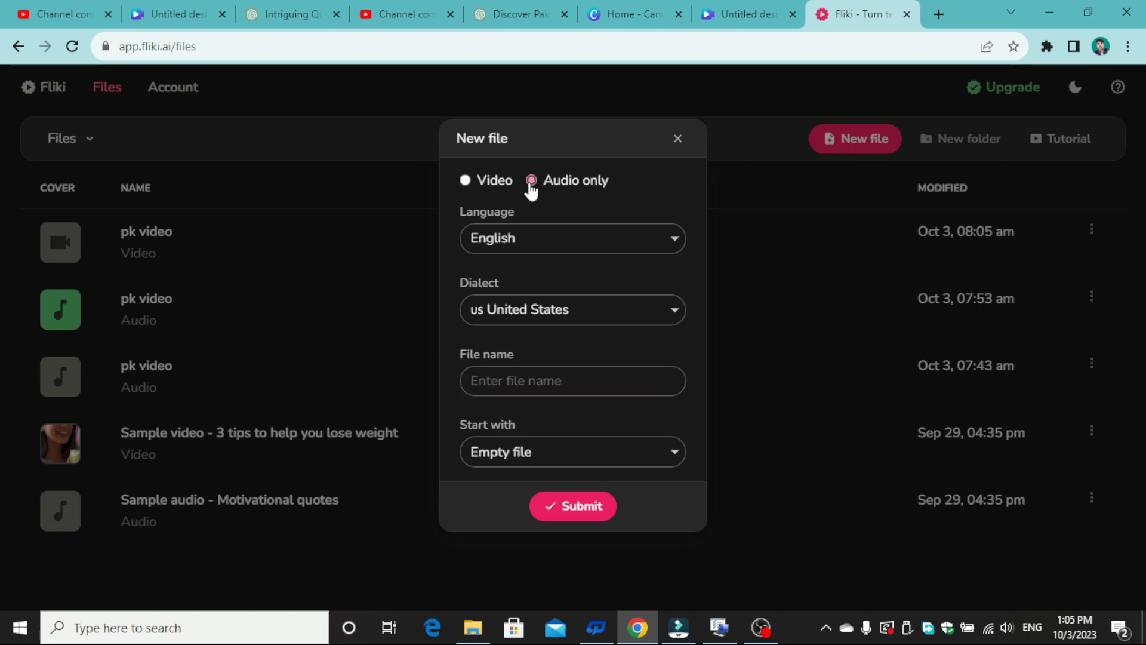
{"action": "left_click", "coordinate": [569, 376]}
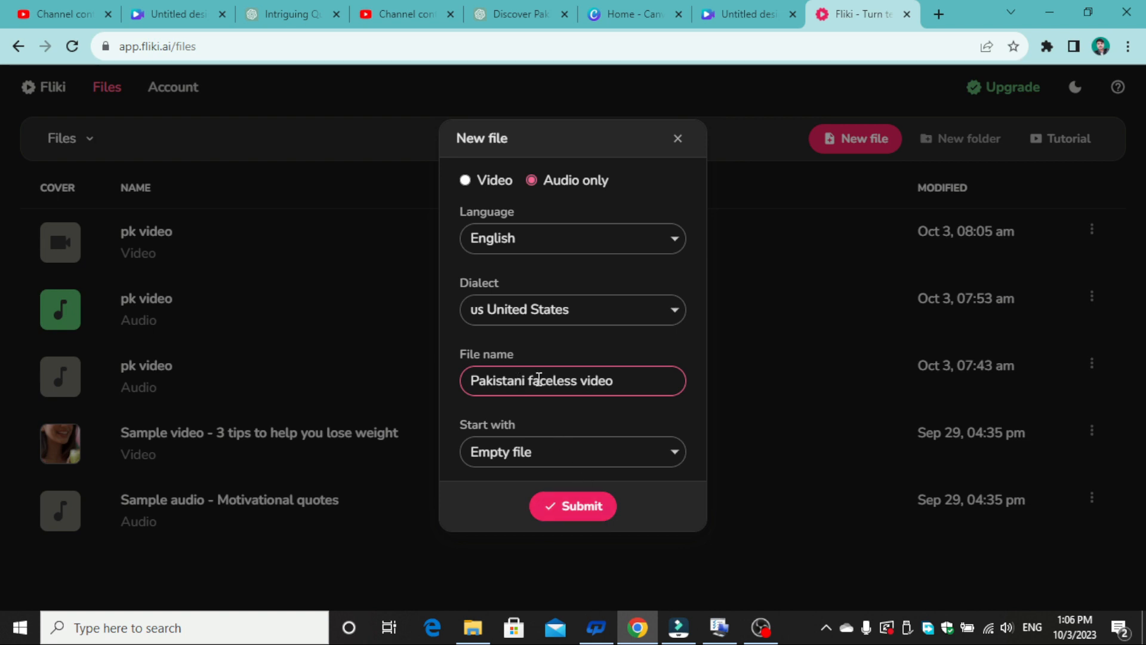
{"action": "left_click", "coordinate": [573, 506]}
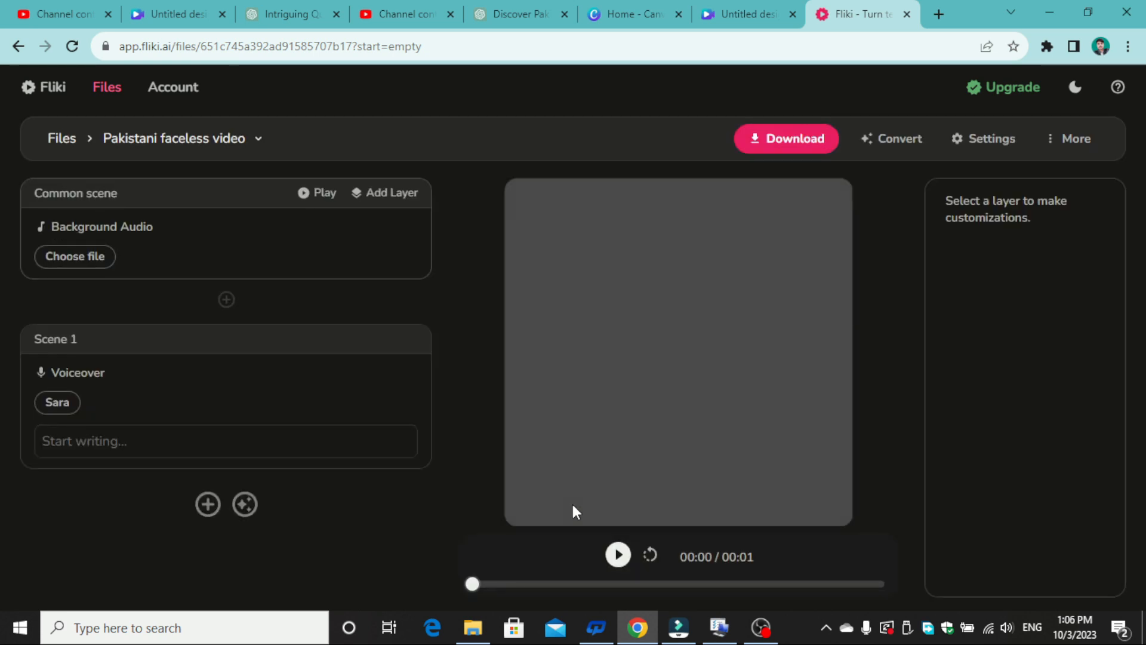
- Paste the Pakistan UNESCO narration script into the Scene 1 voiceover text
{"action": "left_click", "coordinate": [292, 440]}
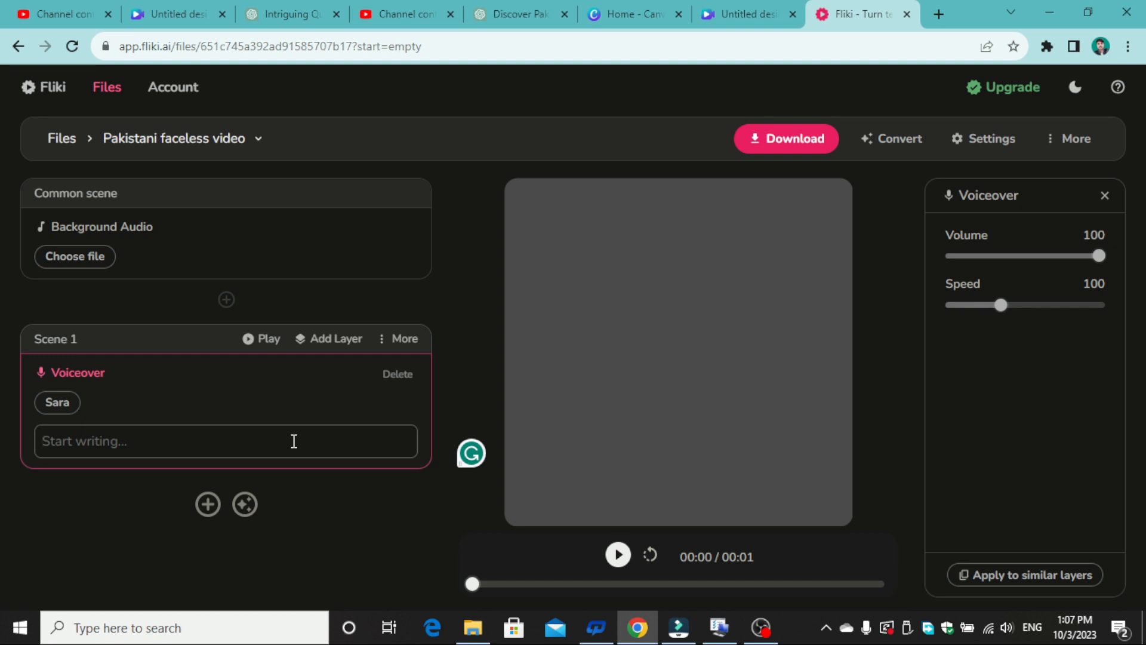
{"action": "type", "text": "\"Welcome, fellow travelers and history enthusiasts, to the enchanting world of Pakistan's UNESCO site! Prepare to be mesmerized as we embark on a journey through time, exploring the magic and mysteries of this extraordinary place. But what makes this site truly special? It's not just its architectural marvels or its breathtaking vistas. It's the stories etched in its stones, the traditions passed down through generations, and the heartbeat of a nation that resonates here. This site isn't just a destination; it's a bridge connecting people from all corners of the world, celebrating unity in diversity. Witness the magic for yourself. Join the countless adventurers captivated by this UNESCO site, and experience the enchantment that leaves a lasting mark on your heart. Are you ready to discover the magic of Pakistan's UNESCO site? Get ready to be inspired, awed, and enchanted. Hit that like button, share this video, and don't.\""}
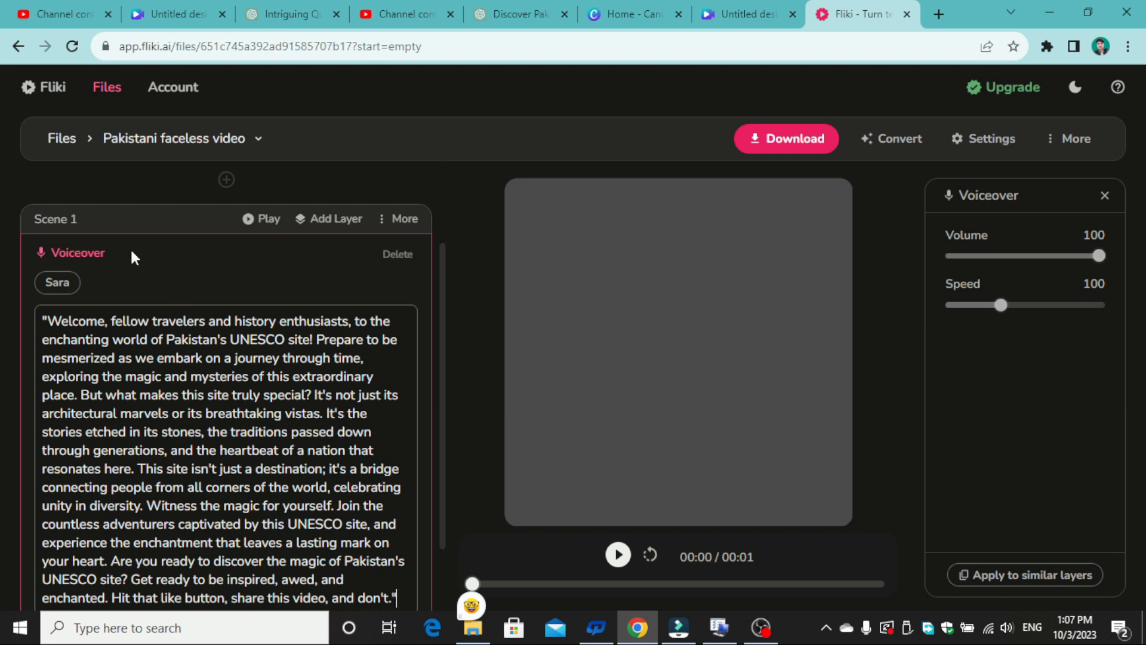
- Change the Scene 1 voiceover to the male standard voice Smith and preview part of the generated narration
{"action": "left_click", "coordinate": [67, 286]}
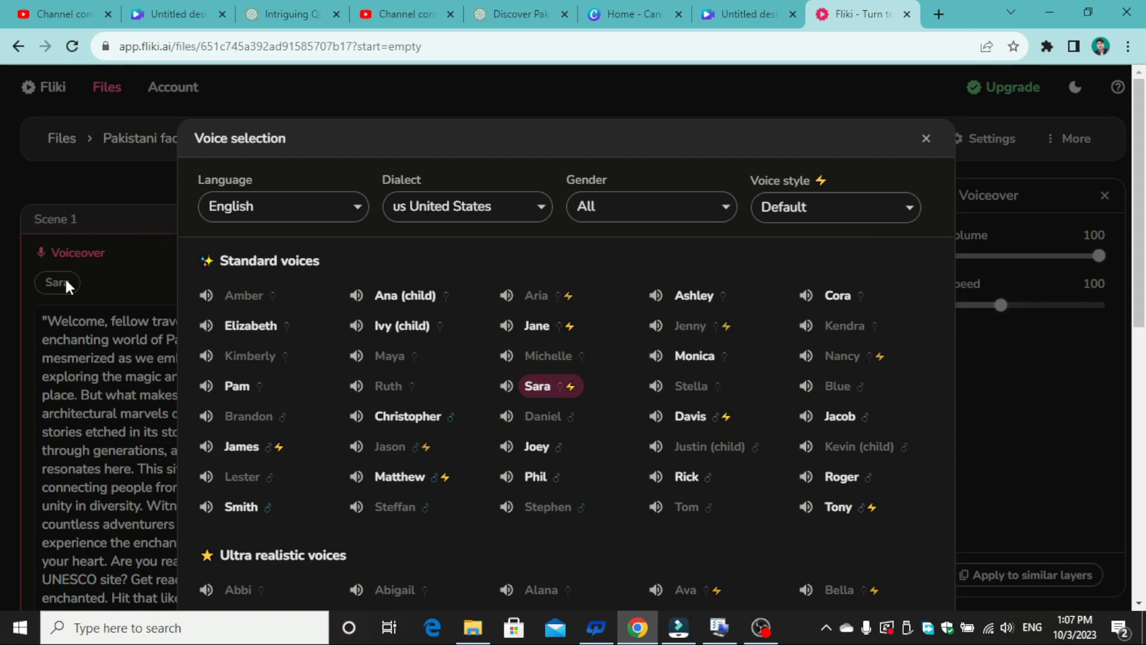
{"action": "left_click", "coordinate": [720, 207]}
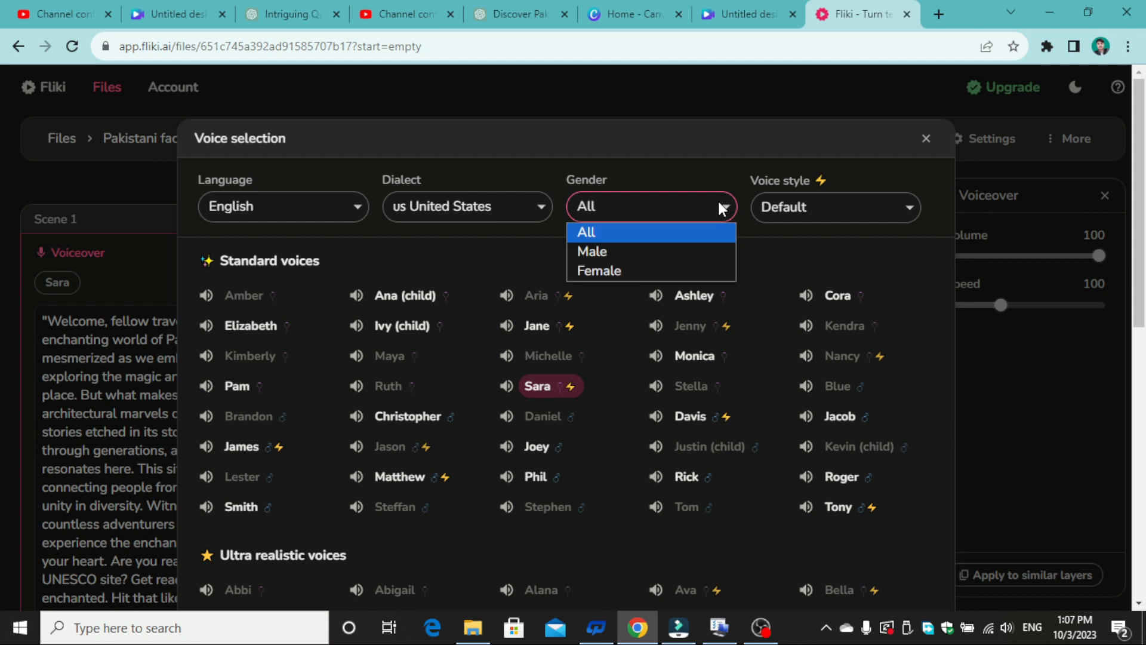
{"action": "left_click", "coordinate": [683, 257]}
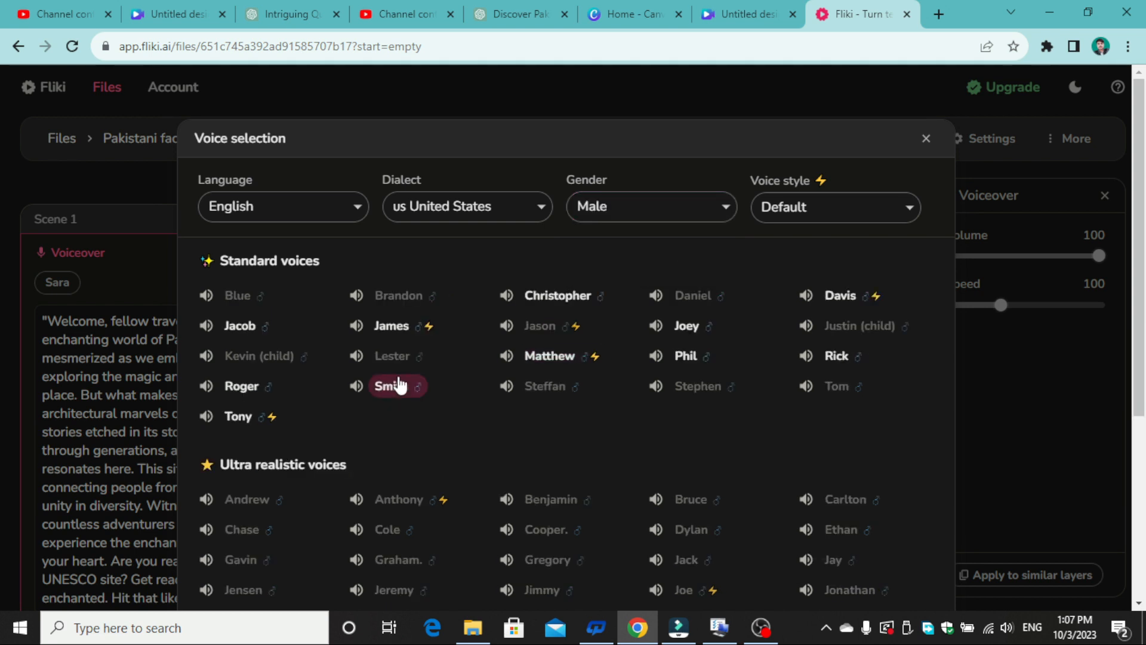
{"action": "left_click", "coordinate": [404, 384]}
{"action": "scroll", "coordinate": [403, 382], "scroll_direction": "down", "scroll_amount": 5}
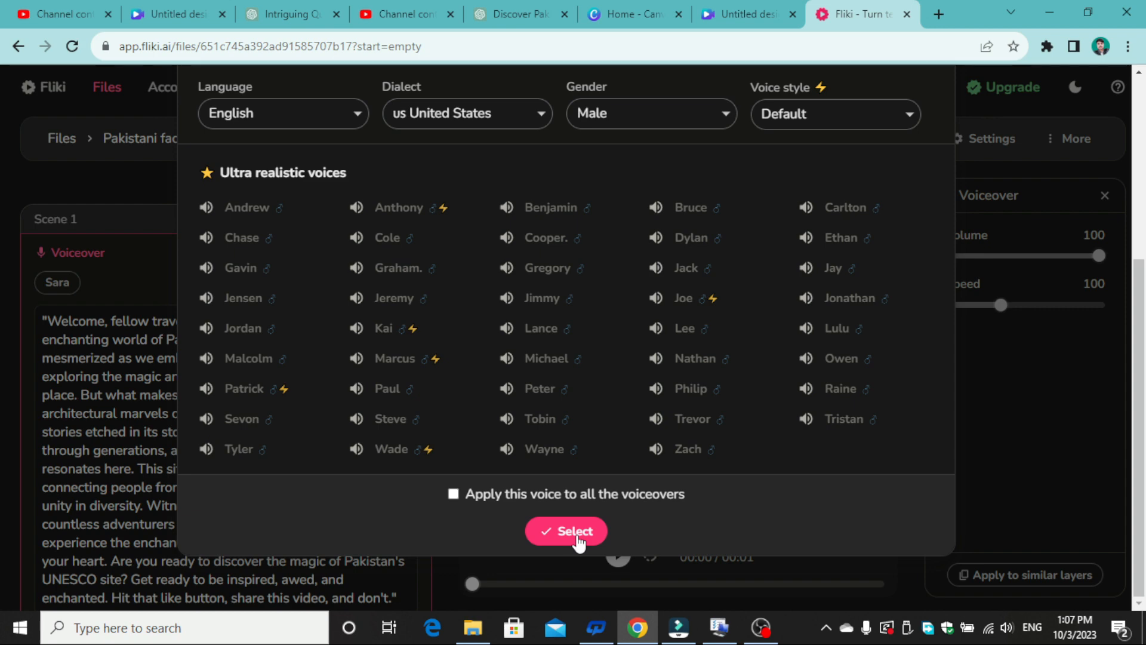
{"action": "left_click", "coordinate": [578, 540]}
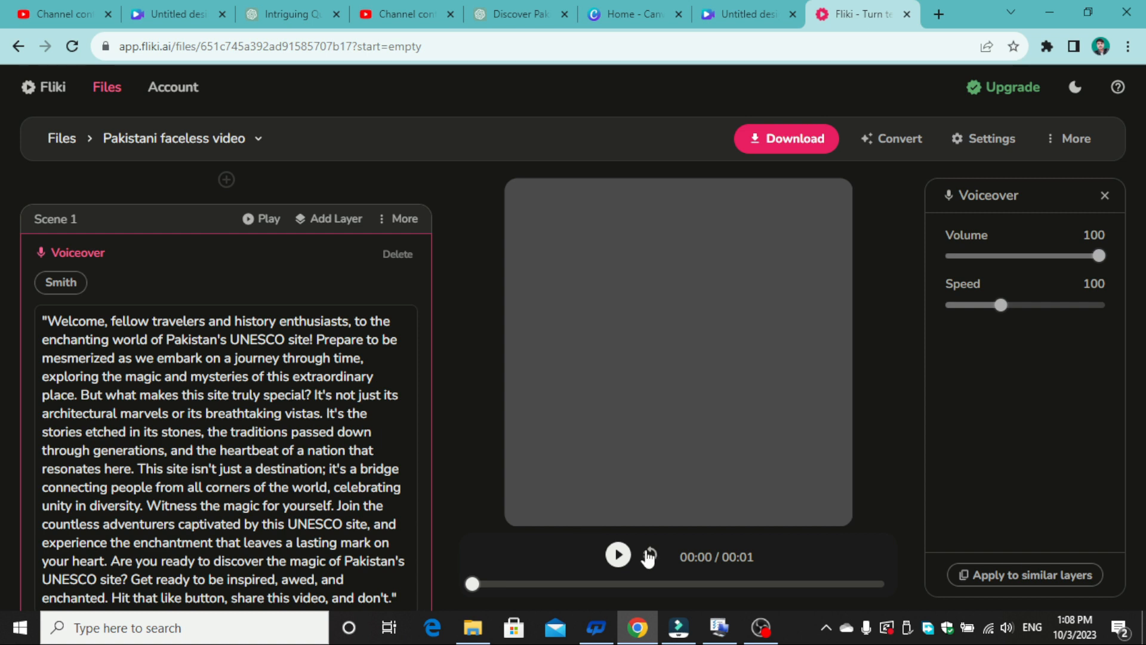
{"action": "left_click", "coordinate": [618, 557]}
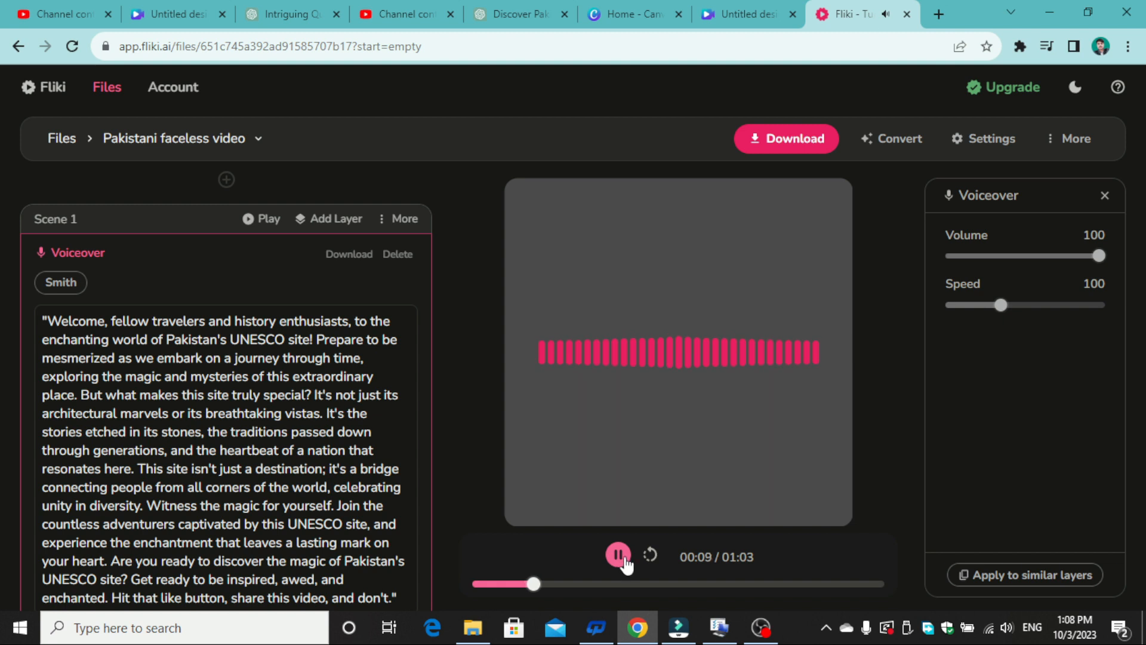
{"action": "left_click", "coordinate": [621, 559]}
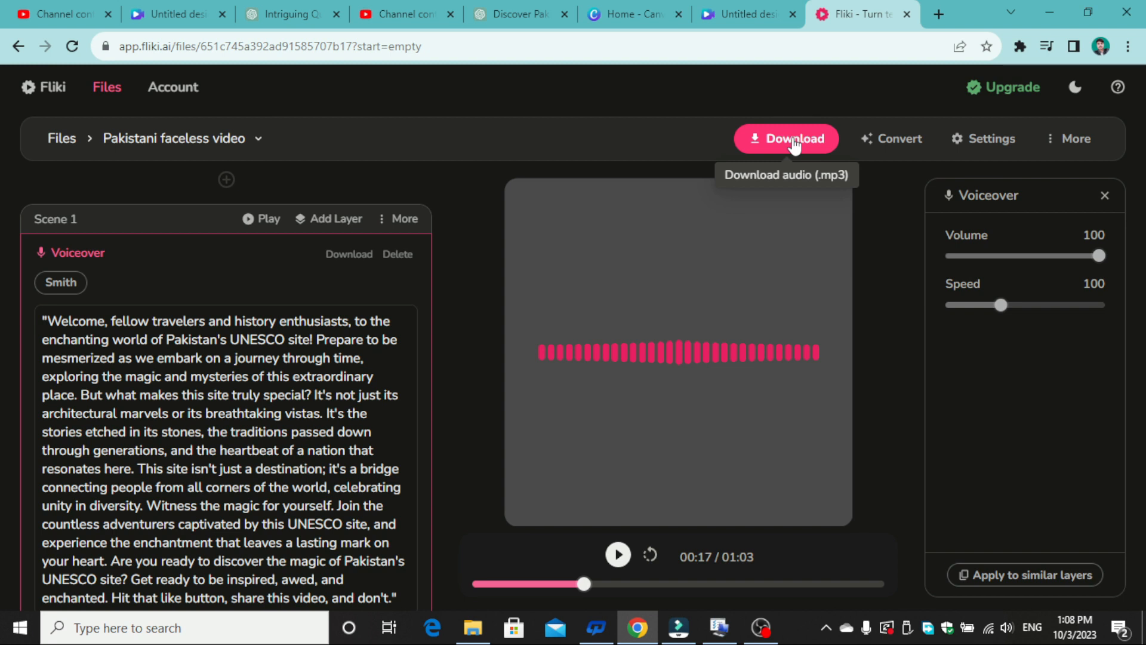
- Switch to the Canva video design and browse Local Disk (E:) for the voiceover file to upload
{"action": "left_click", "coordinate": [745, 13]}
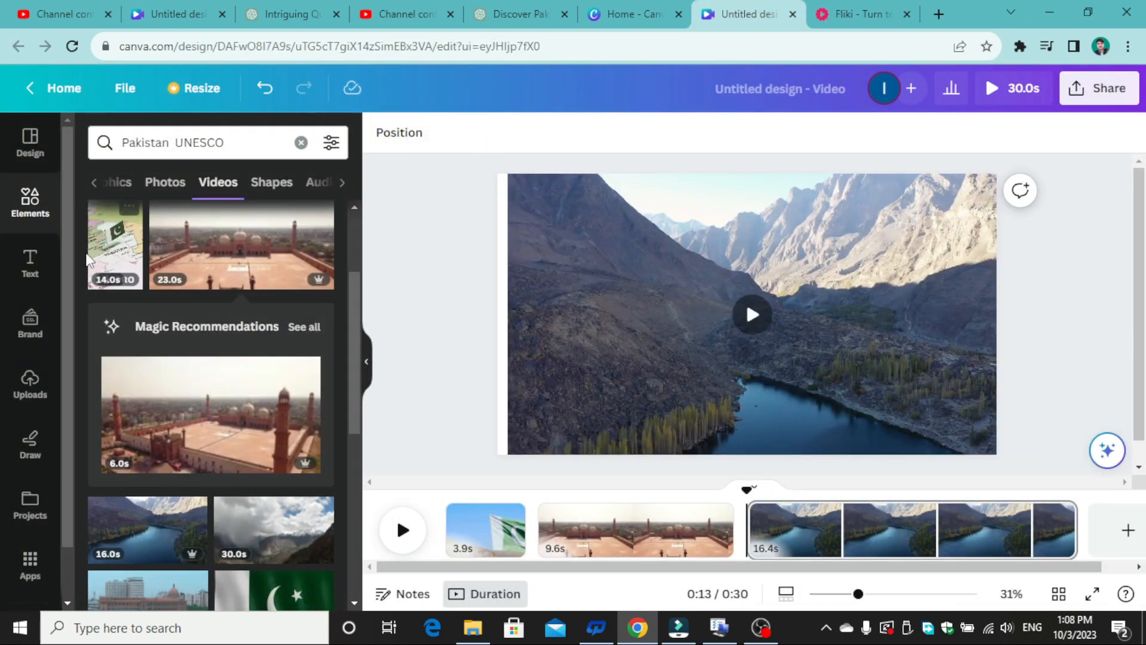
{"action": "left_click", "coordinate": [30, 384]}
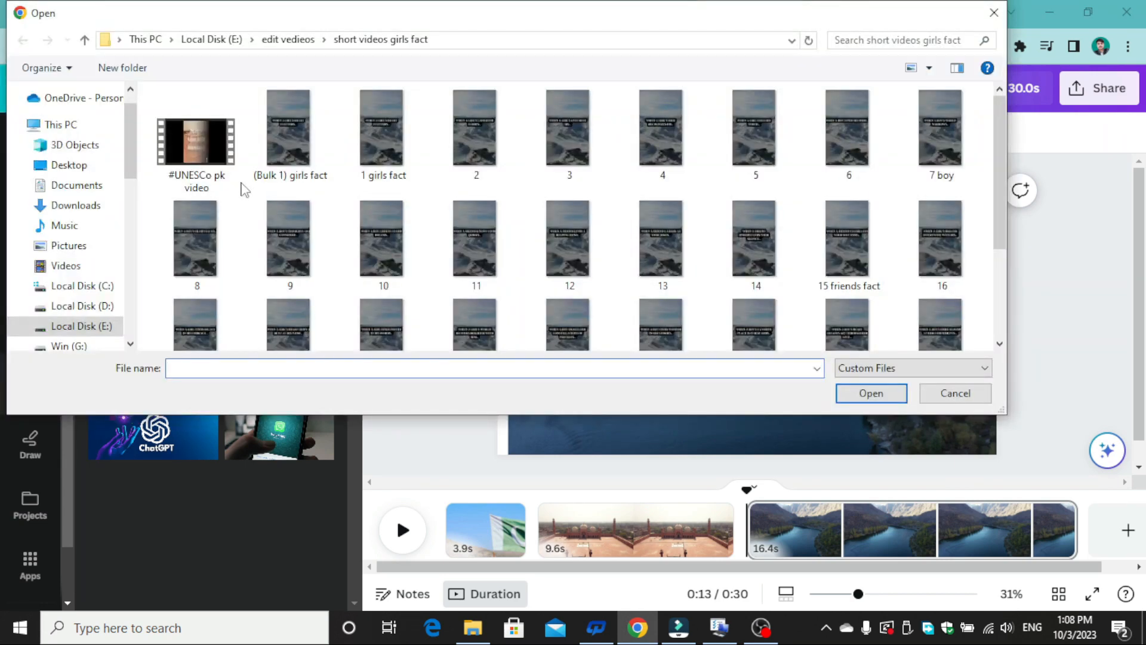
{"action": "left_click", "coordinate": [92, 326]}
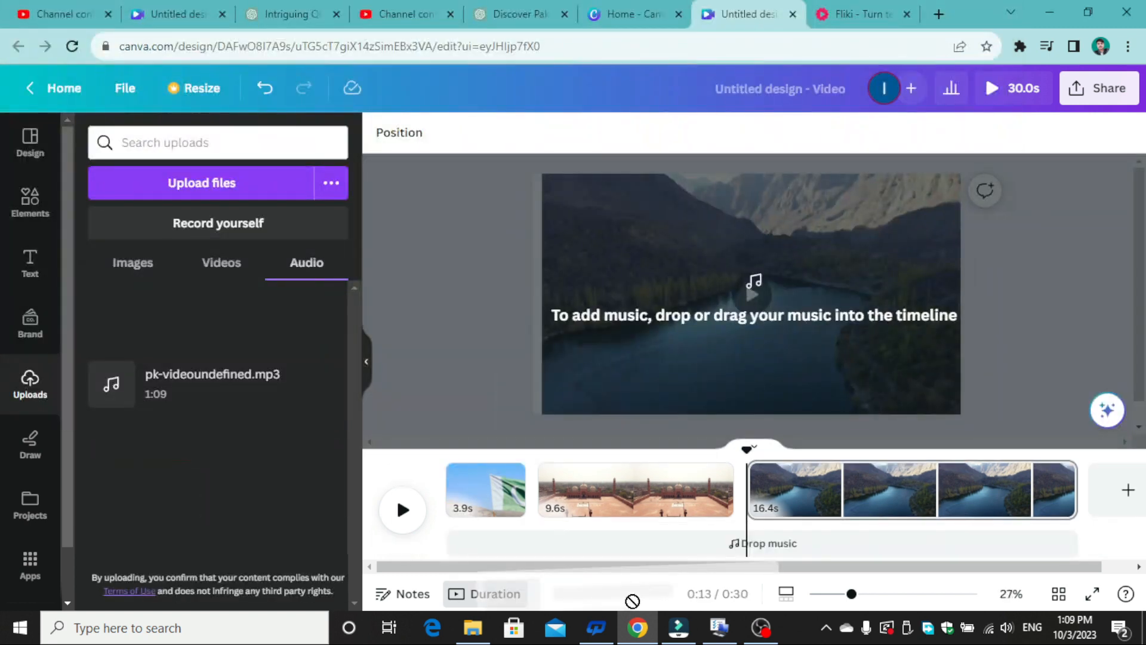
- Add the uploaded pk-videoundefined.mp3 to the timeline and extend its start to the beginning of the video
{"action": "left_click_drag", "start_coordinate": [632, 601], "coordinate": [741, 540]}
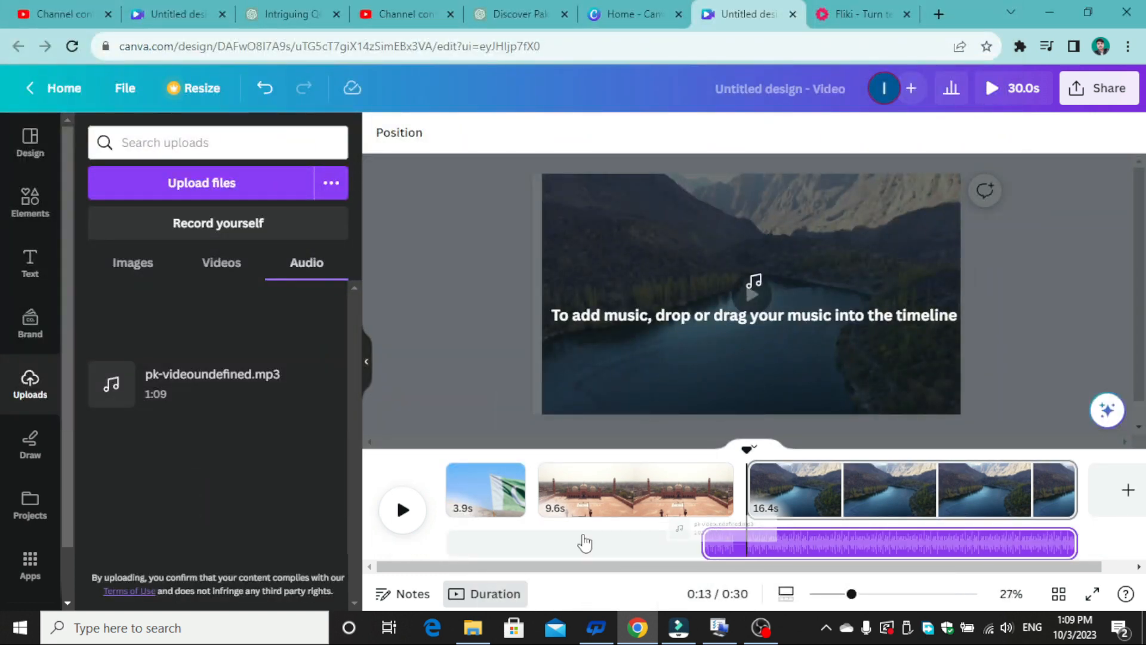
{"action": "left_click_drag", "start_coordinate": [585, 543], "coordinate": [645, 552]}
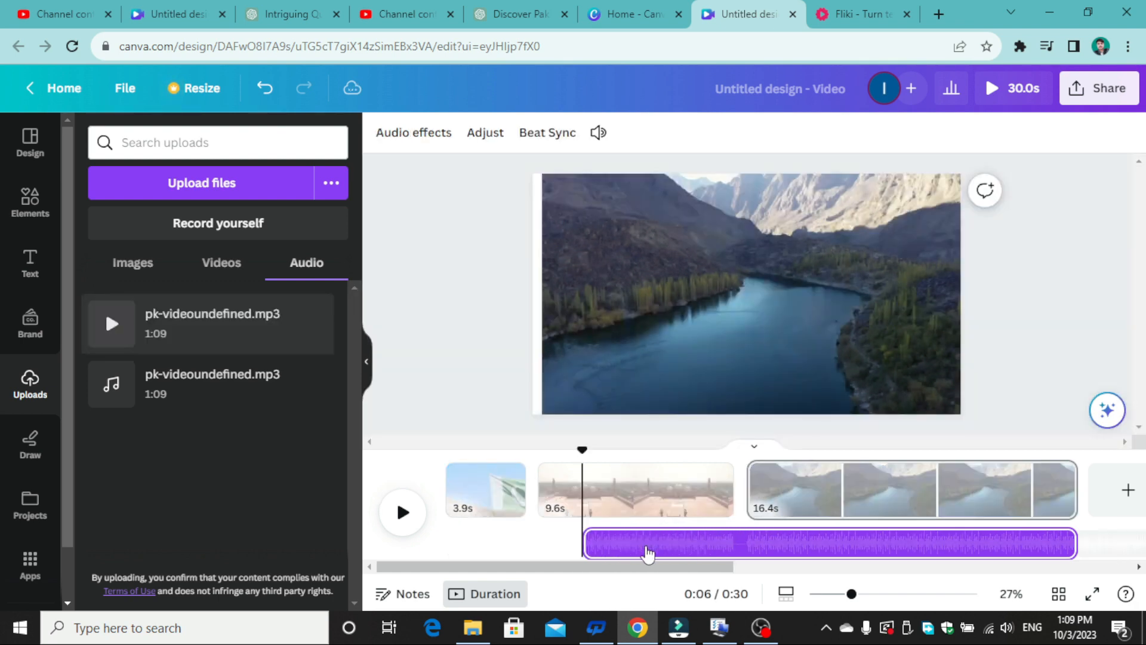
{"action": "left_click", "coordinate": [579, 545]}
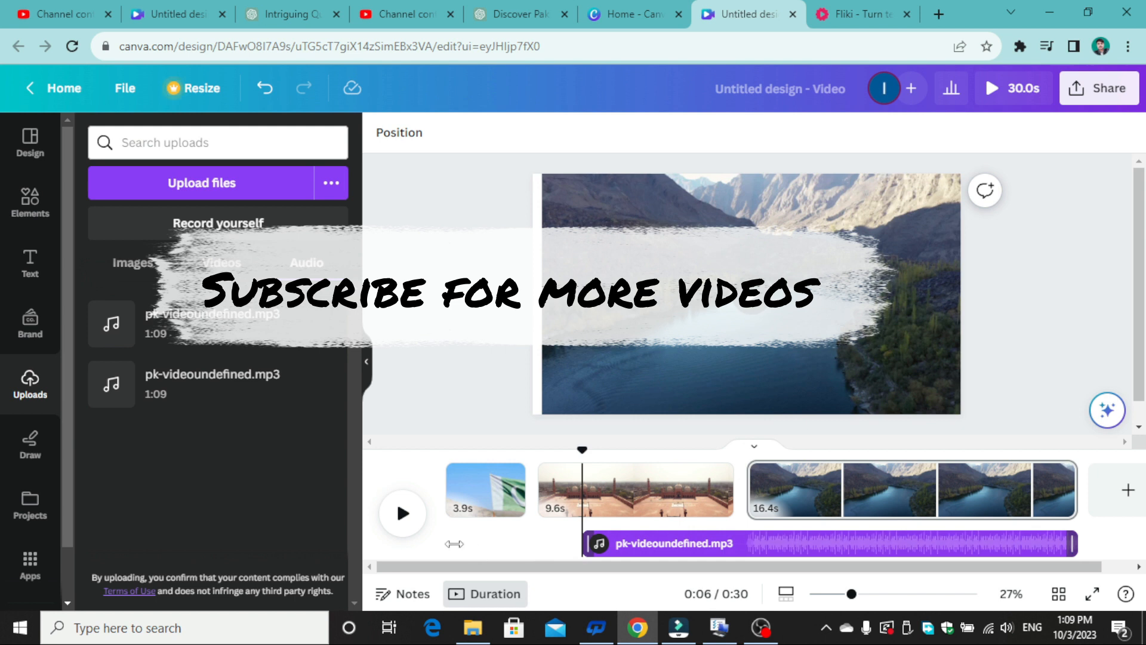
{"action": "left_click_drag", "start_coordinate": [452, 541], "coordinate": [449, 542]}
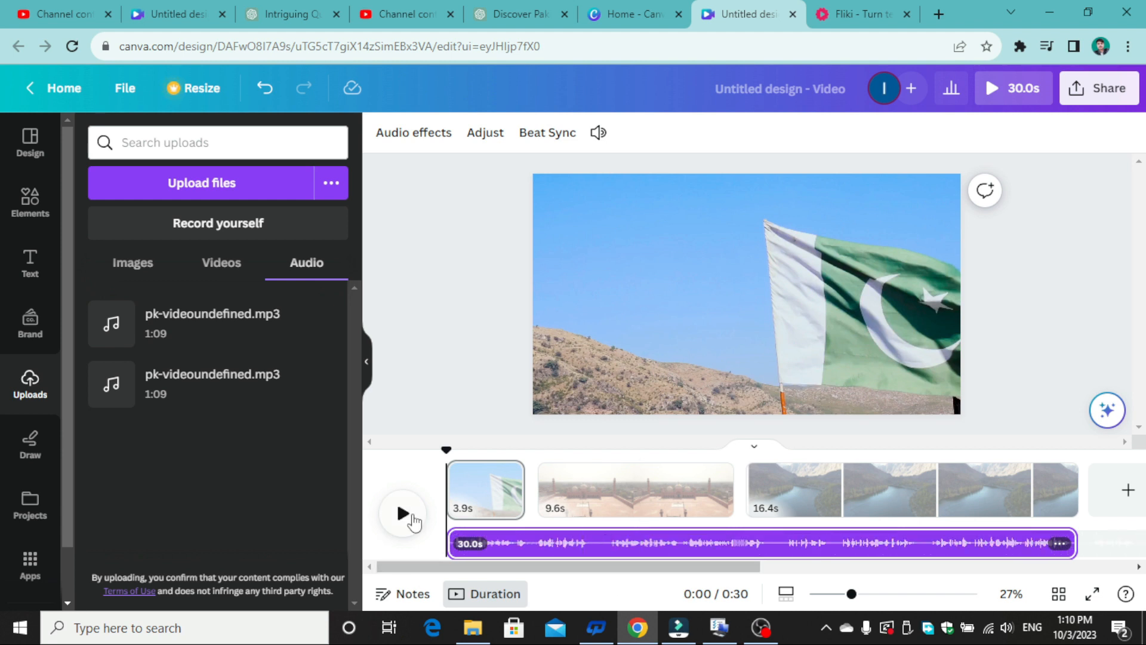
- Play the video from the start to check the voiceover against the clips, and pause on the lake clip
{"action": "left_click", "coordinate": [403, 515]}
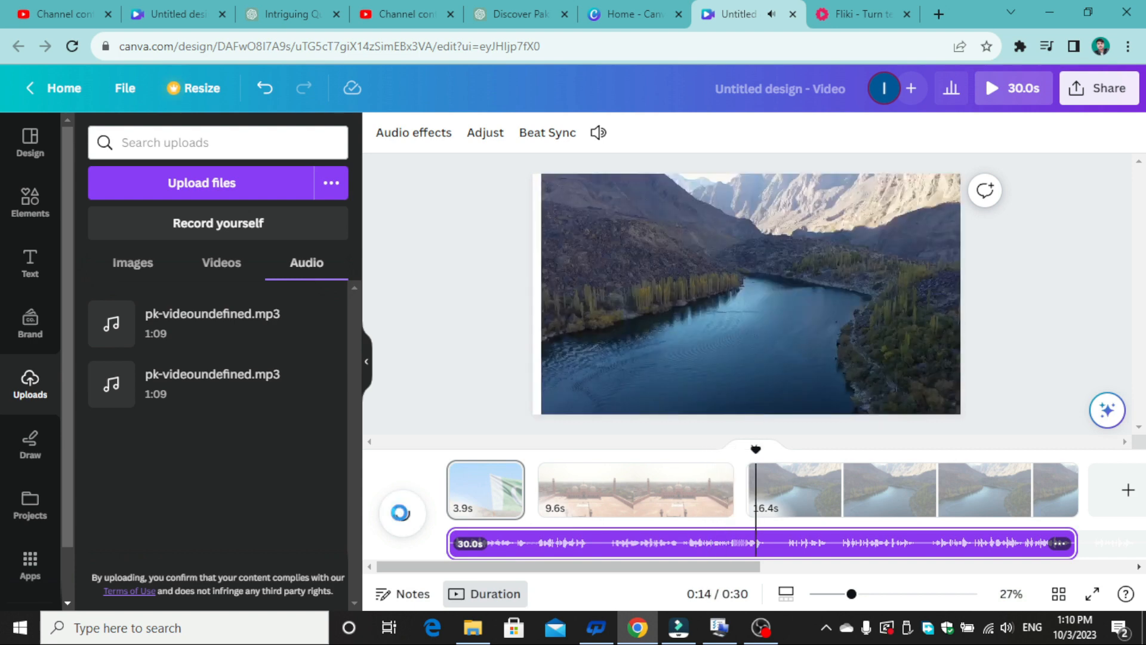
{"action": "left_click", "coordinate": [400, 512]}
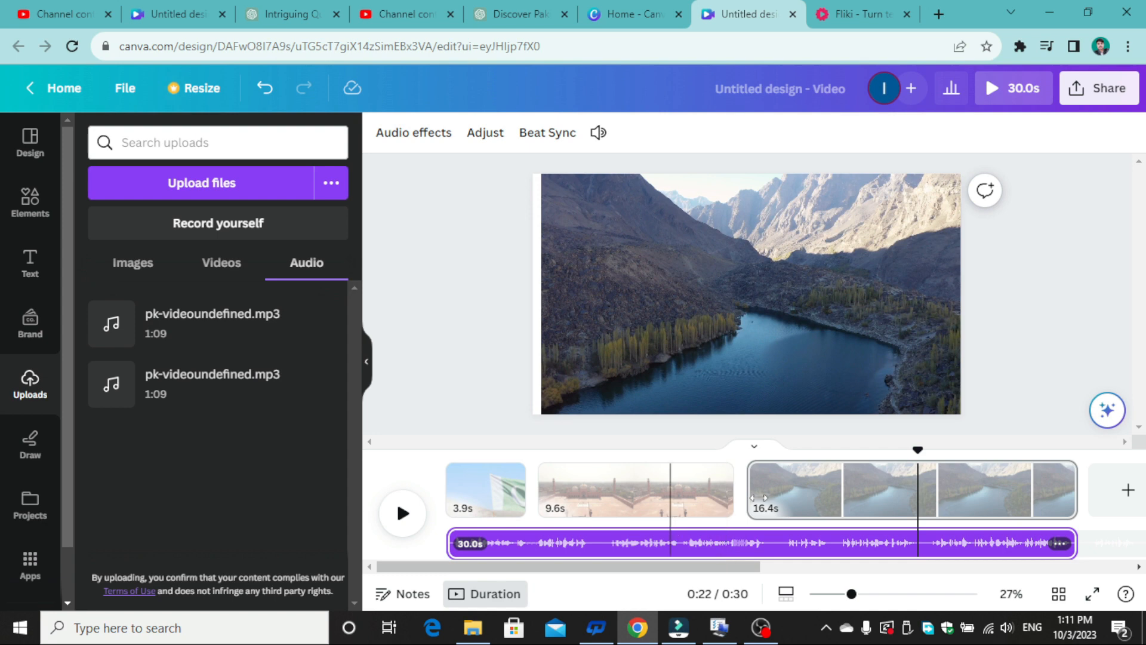
{"action": "left_click_drag", "start_coordinate": [757, 491], "coordinate": [755, 491]}
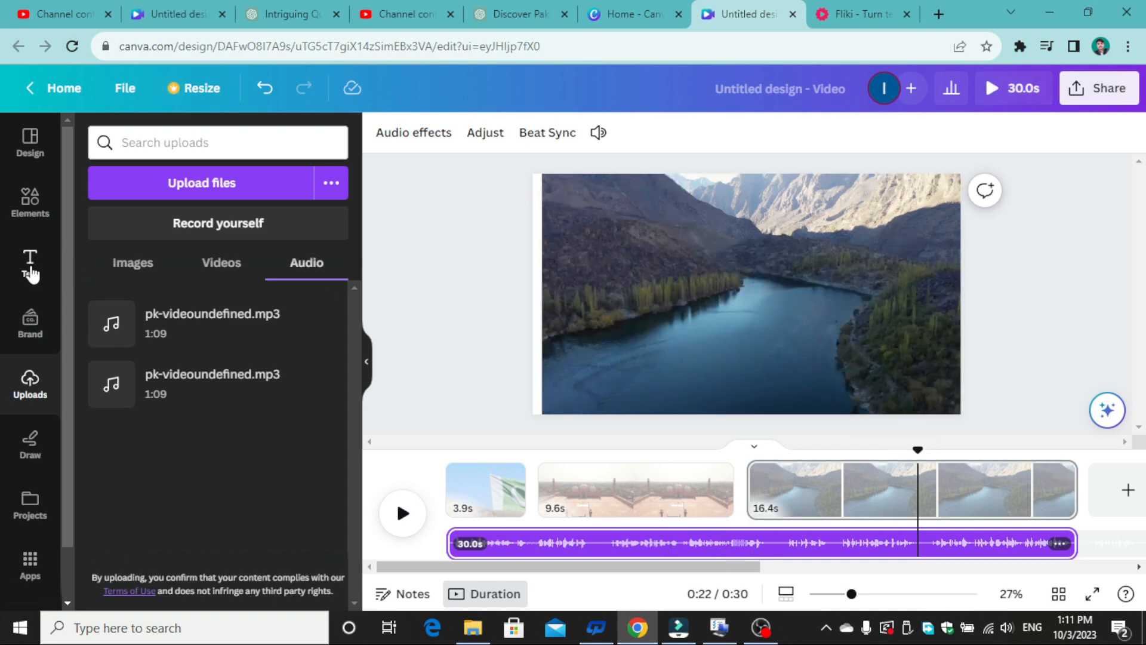
- Add a text box to the mountain lake page
{"action": "left_click", "coordinate": [29, 263]}
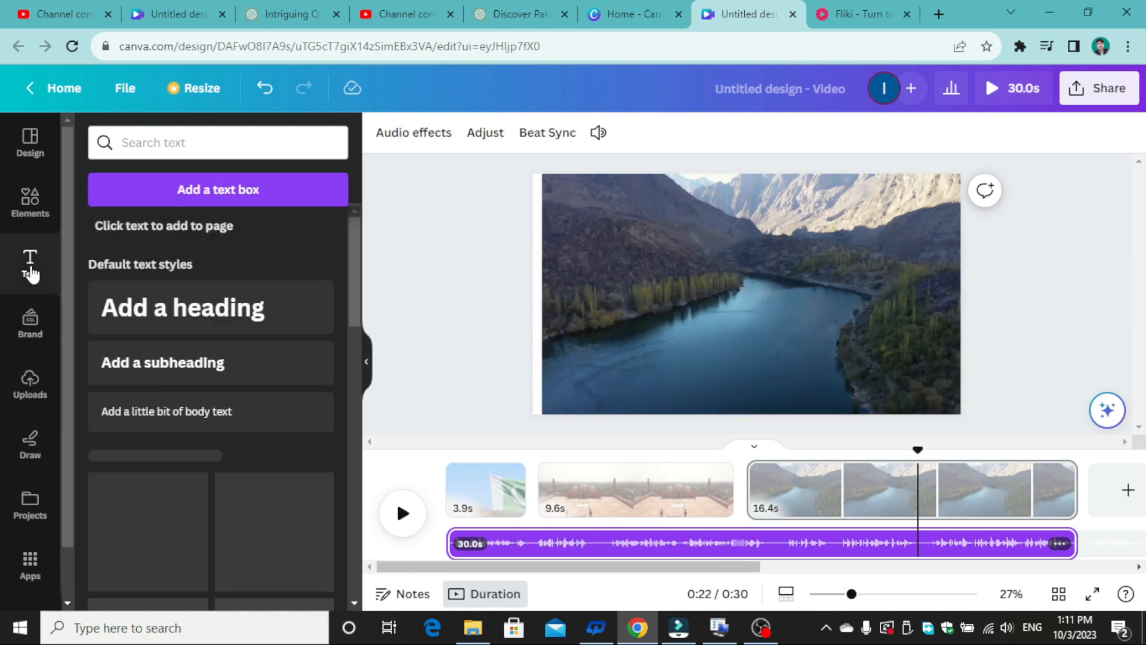
{"action": "left_click", "coordinate": [236, 192]}
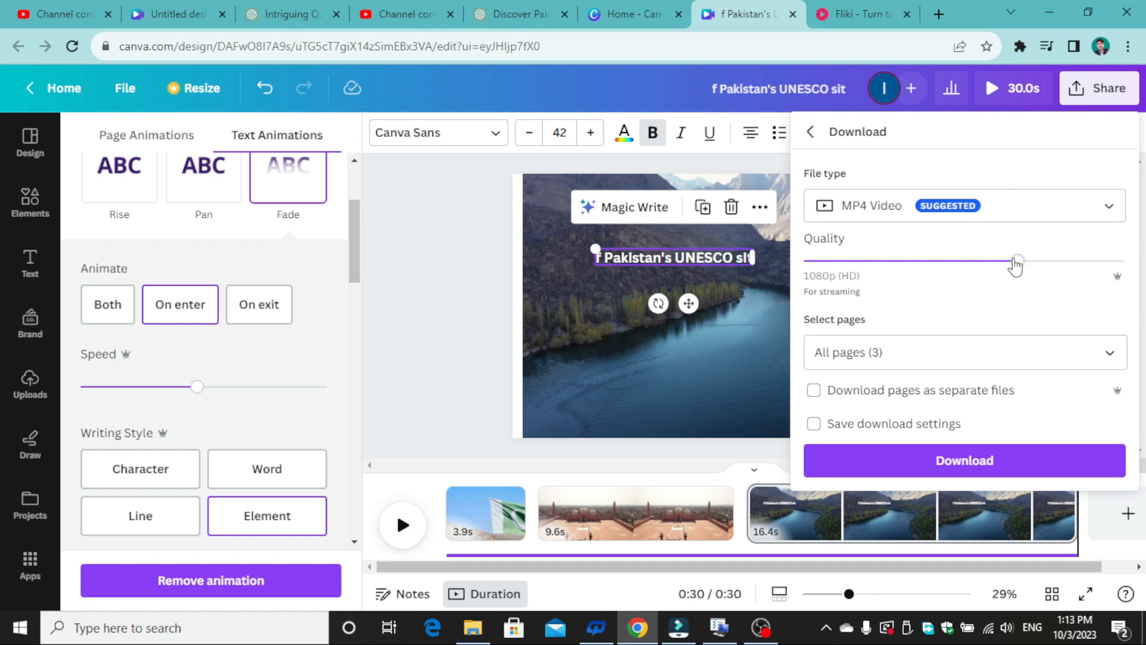
- Set the MP4 video download quality to 1080p (HD) for all three pages
{"action": "left_click_drag", "start_coordinate": [1015, 265], "coordinate": [977, 269]}
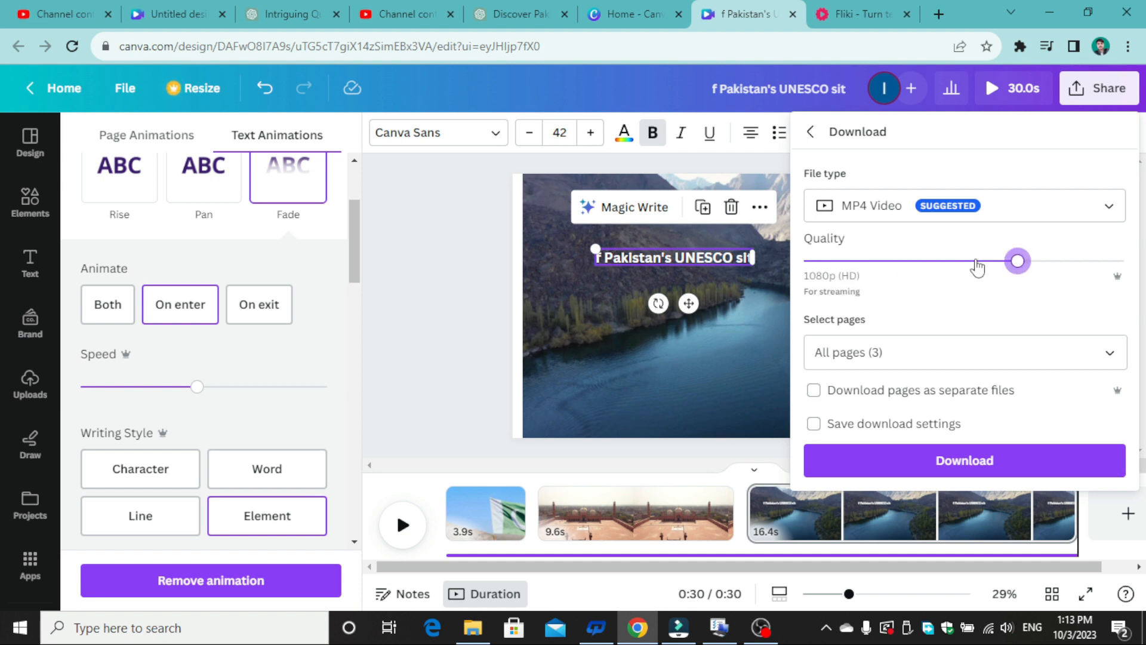